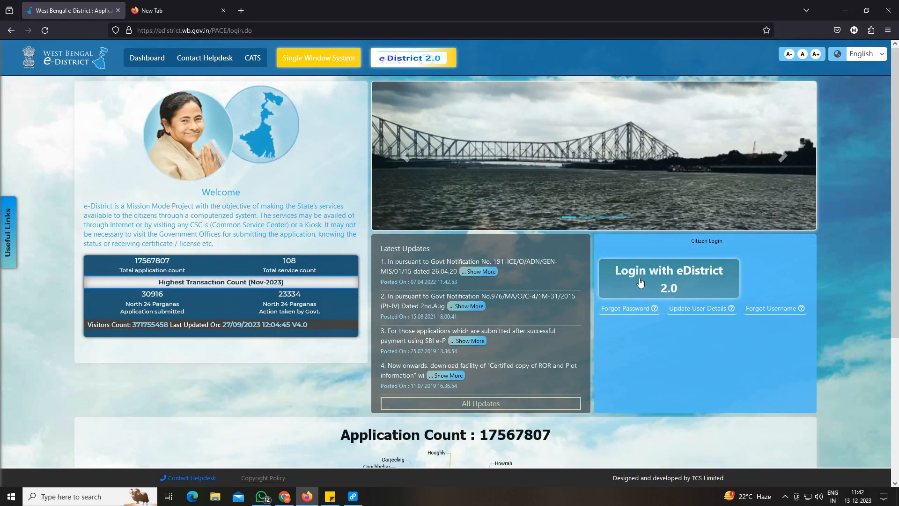
Reopen the West Bengal e-District site from the search results and go to the eDistrict 2.0 login page.
{"action": "key", "text": "alt+Left"}
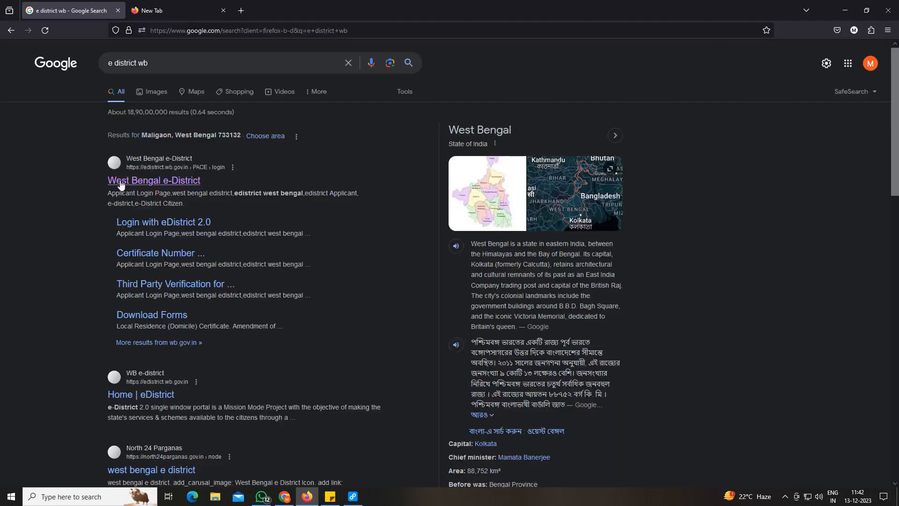
{"action": "left_click", "coordinate": [144, 186]}
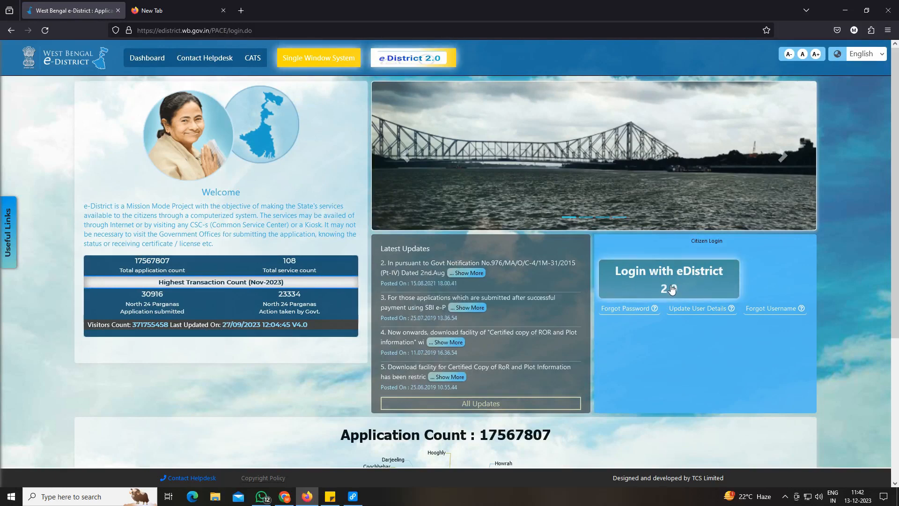
{"action": "left_click", "coordinate": [672, 289]}
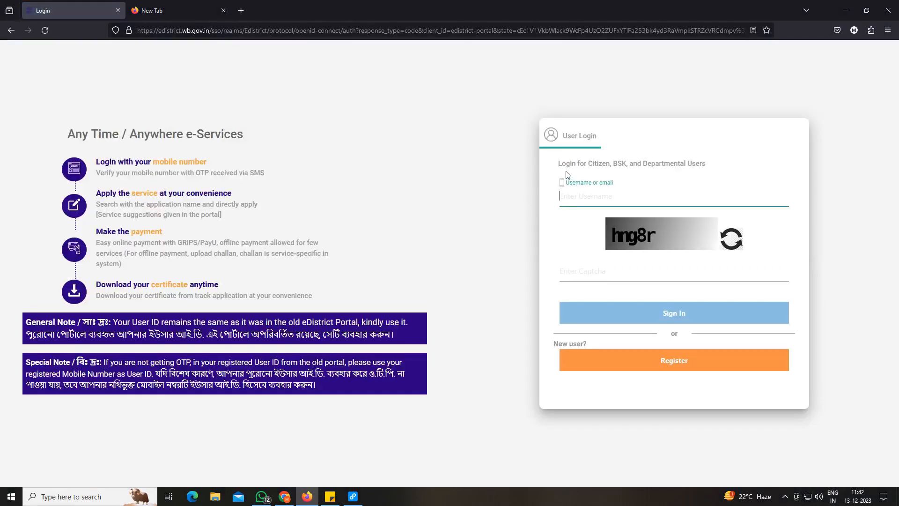
Sign in to the citizen account with the username, captcha and one-time password.
{"action": "left_click_drag", "start_coordinate": [567, 185], "coordinate": [649, 189]}
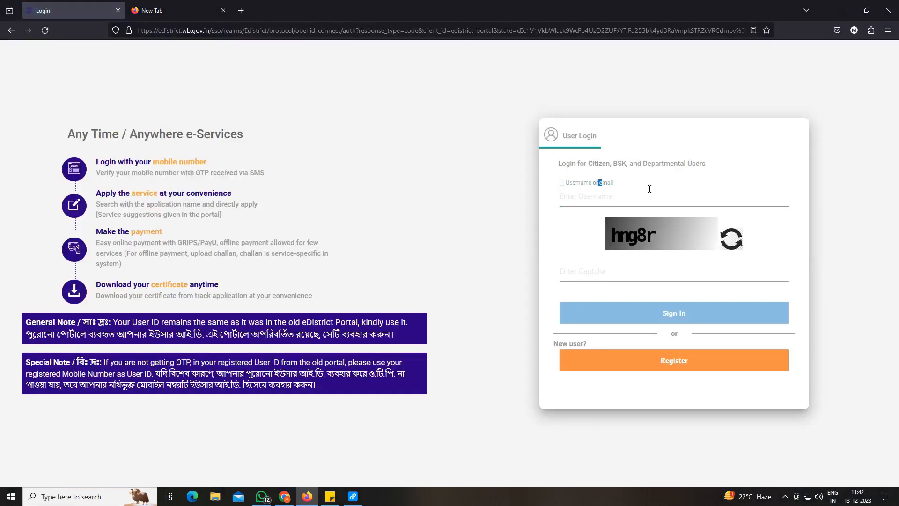
{"action": "left_click", "coordinate": [582, 201]}
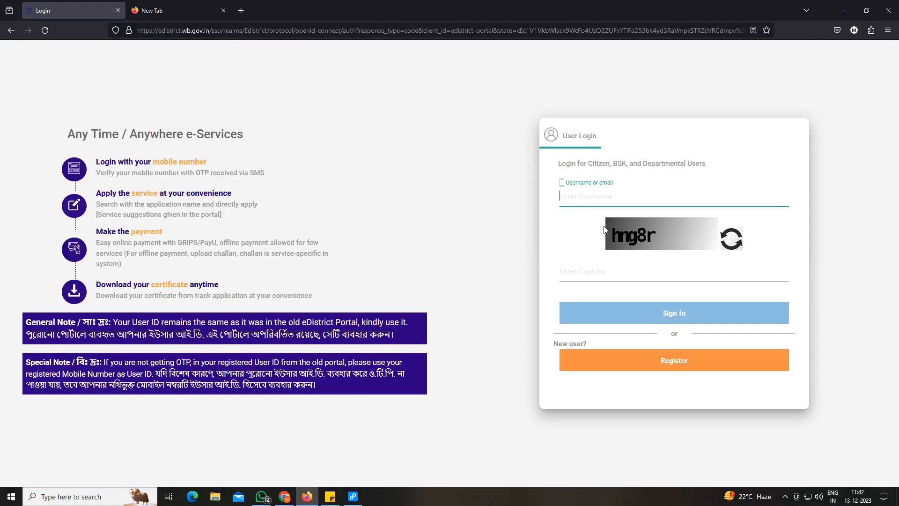
{"action": "left_click", "coordinate": [590, 271]}
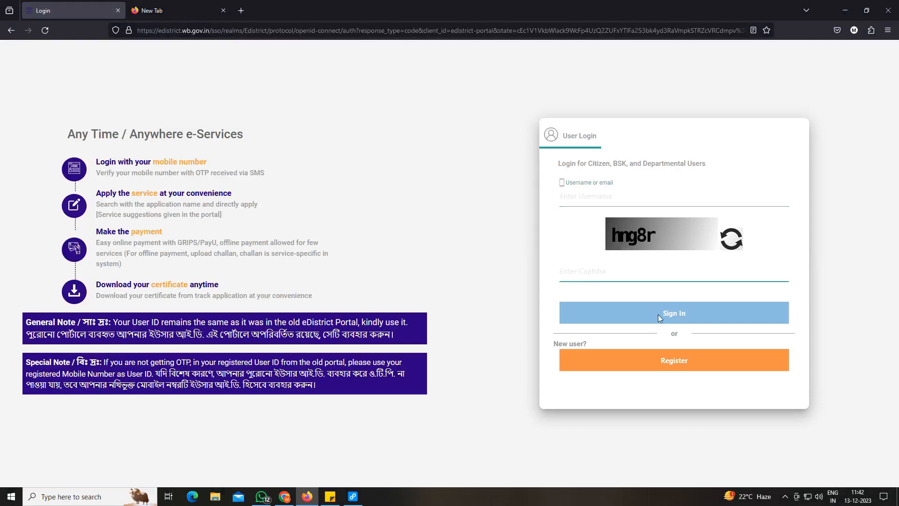
{"action": "left_click", "coordinate": [659, 316]}
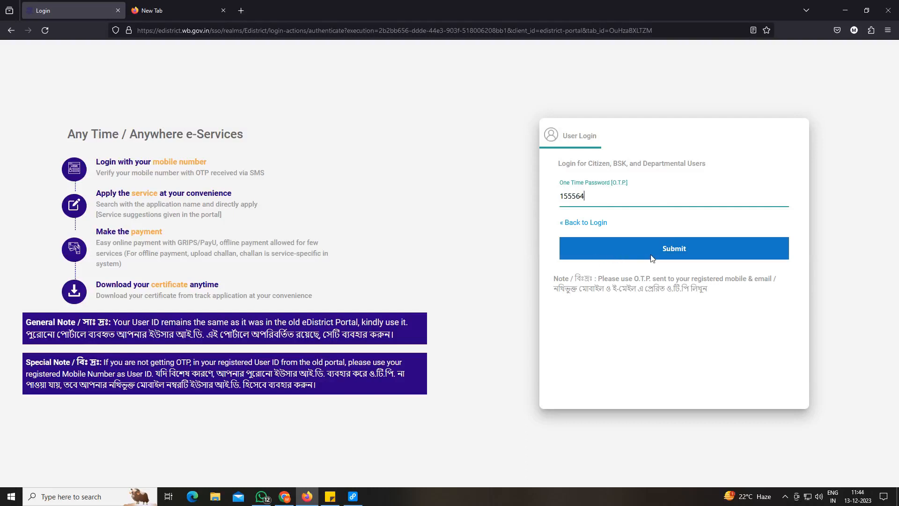
{"action": "left_click", "coordinate": [652, 258]}
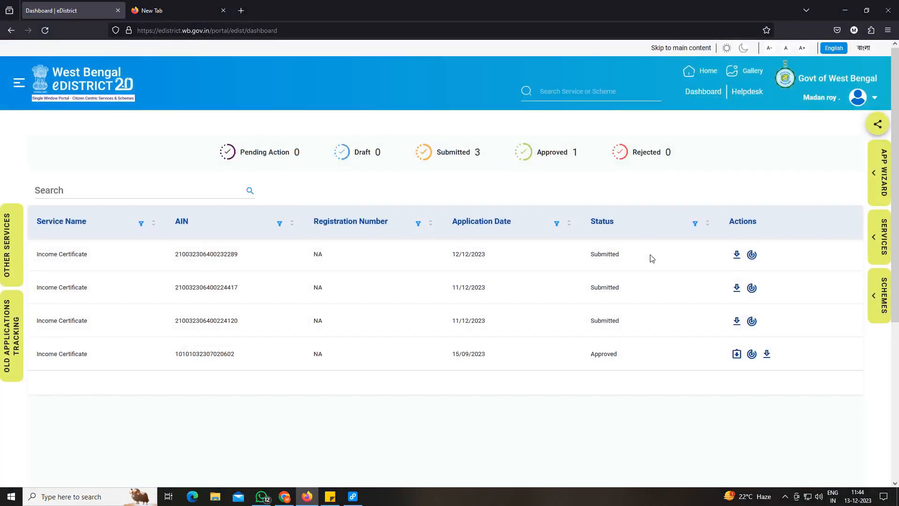
Review the column headings of the submitted applications table, from Service Name to Actions.
{"action": "left_click_drag", "start_coordinate": [36, 221], "coordinate": [85, 226]}
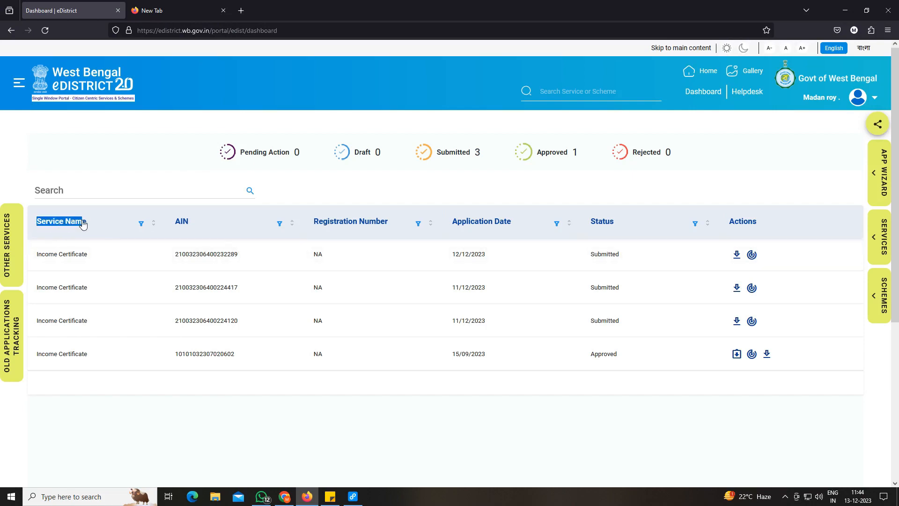
{"action": "left_click", "coordinate": [184, 228]}
{"action": "double_click", "coordinate": [183, 229]}
{"action": "left_click_drag", "start_coordinate": [312, 233], "coordinate": [388, 231]}
{"action": "left_click_drag", "start_coordinate": [452, 233], "coordinate": [512, 234]}
{"action": "left_click_drag", "start_coordinate": [589, 228], "coordinate": [755, 229]}
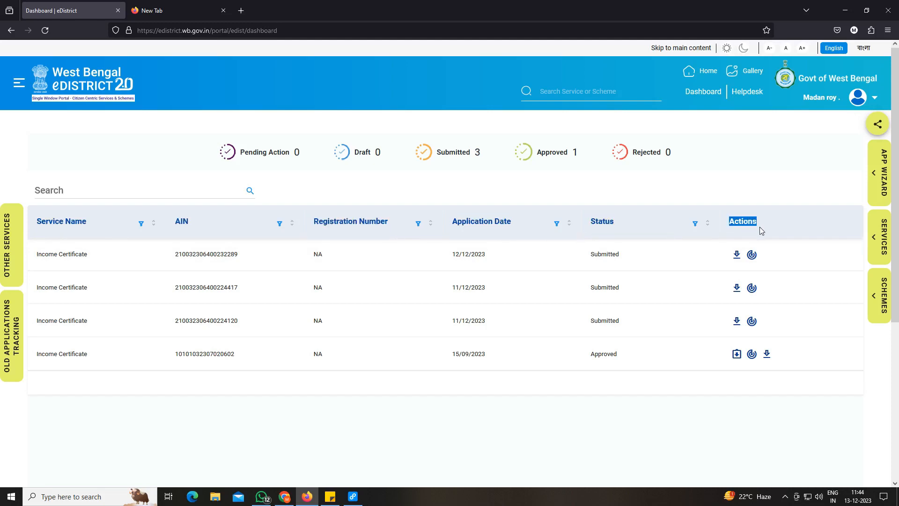
Open the Income Certificate service from the Certificates category of the service list.
{"action": "left_click", "coordinate": [19, 83]}
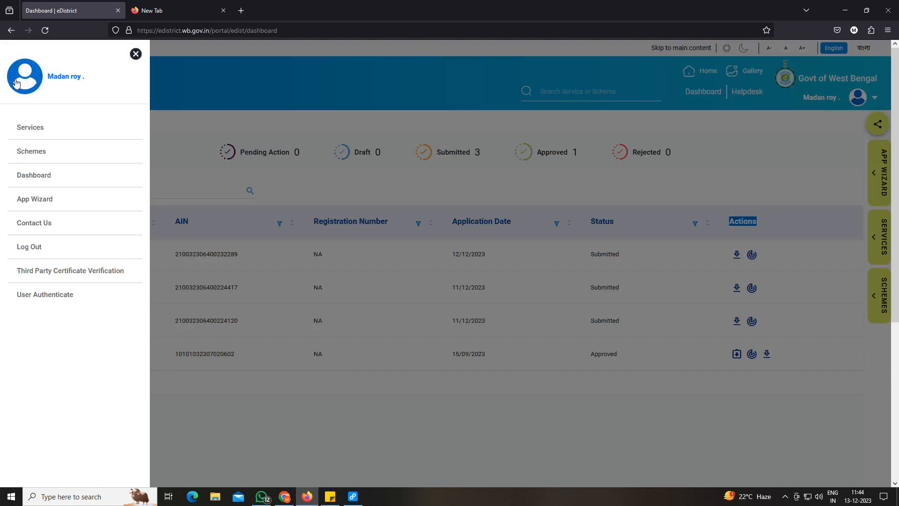
{"action": "left_click", "coordinate": [23, 129]}
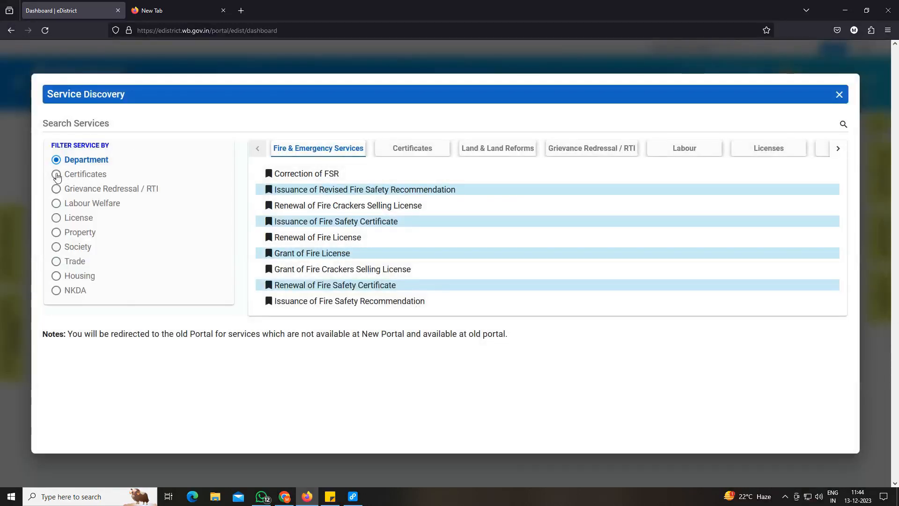
{"action": "left_click", "coordinate": [408, 149]}
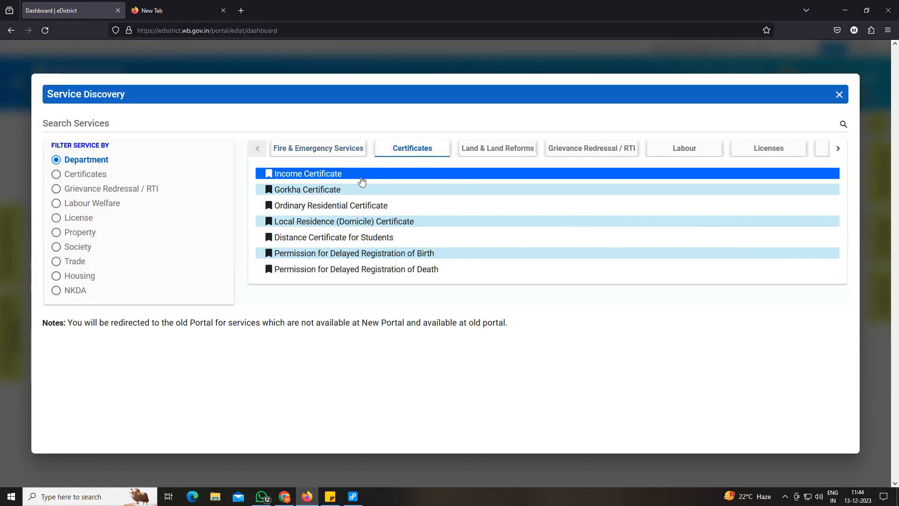
{"action": "left_click", "coordinate": [311, 181]}
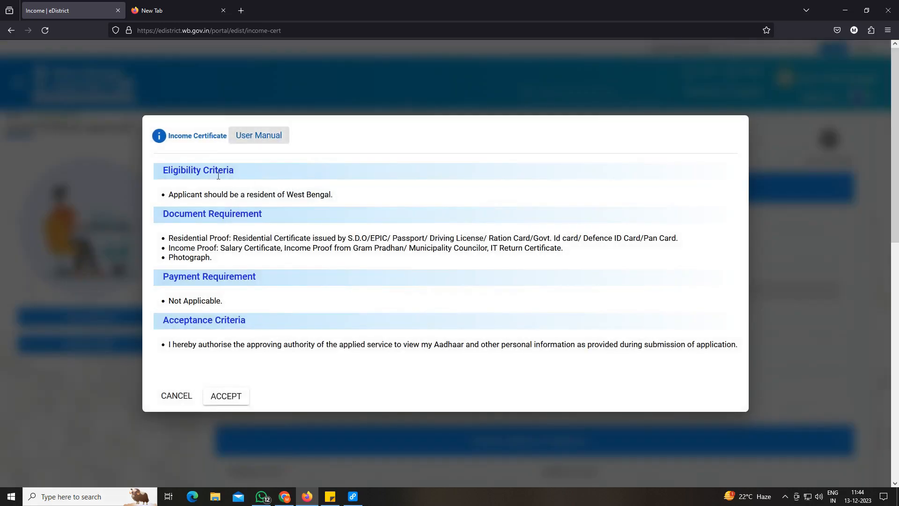
Read the eligibility, document and payment requirements for the Income Certificate and accept the terms.
{"action": "left_click_drag", "start_coordinate": [179, 170], "coordinate": [228, 171]}
{"action": "left_click_drag", "start_coordinate": [171, 216], "coordinate": [248, 216]}
{"action": "left_click_drag", "start_coordinate": [254, 276], "coordinate": [161, 276]}
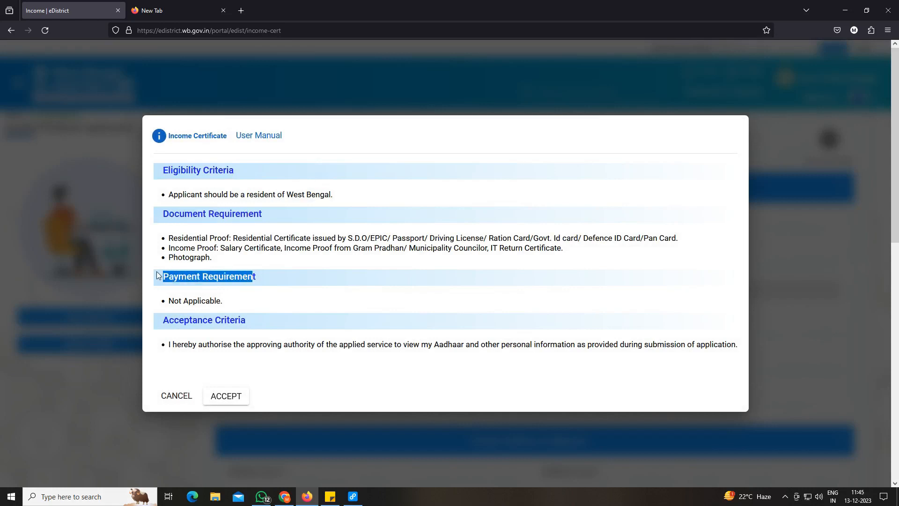
{"action": "left_click", "coordinate": [227, 402]}
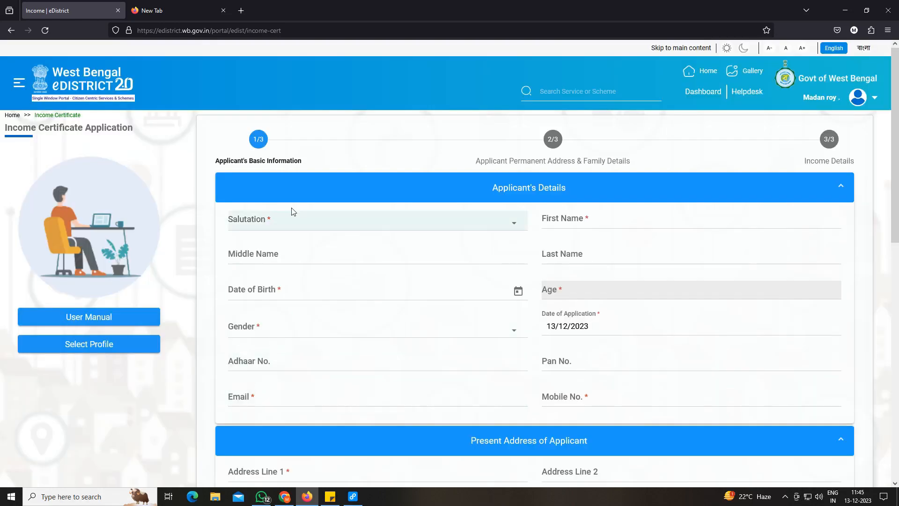
Look over the salutation and first name fields and set the applicant's gender to Male.
{"action": "left_click", "coordinate": [248, 226]}
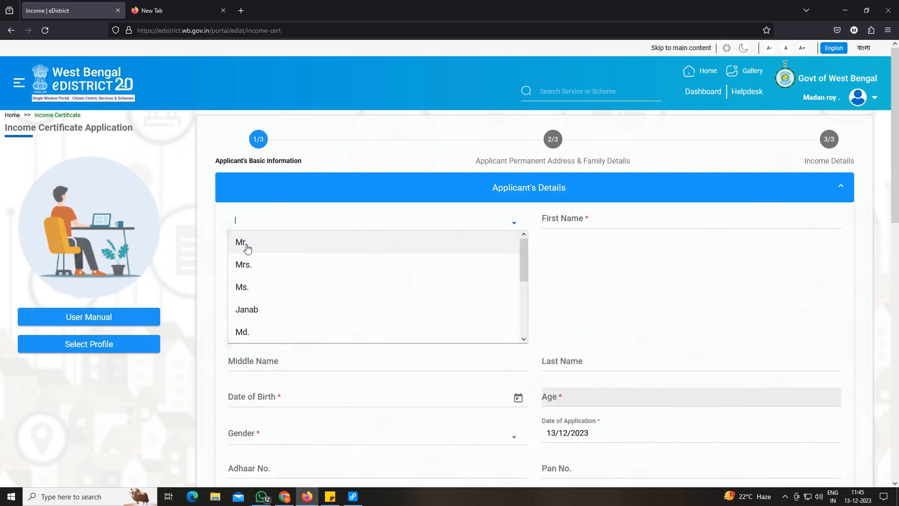
{"action": "left_click", "coordinate": [606, 216]}
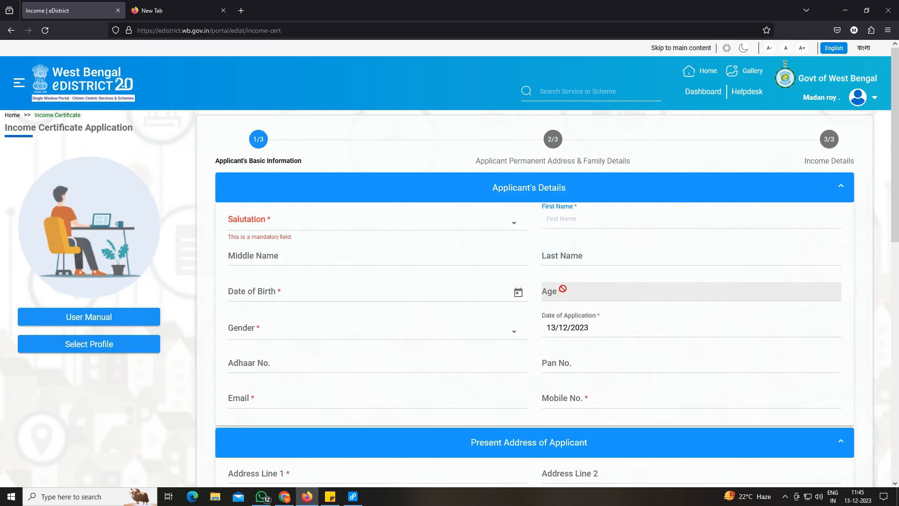
{"action": "left_click", "coordinate": [342, 329]}
{"action": "left_click", "coordinate": [283, 355]}
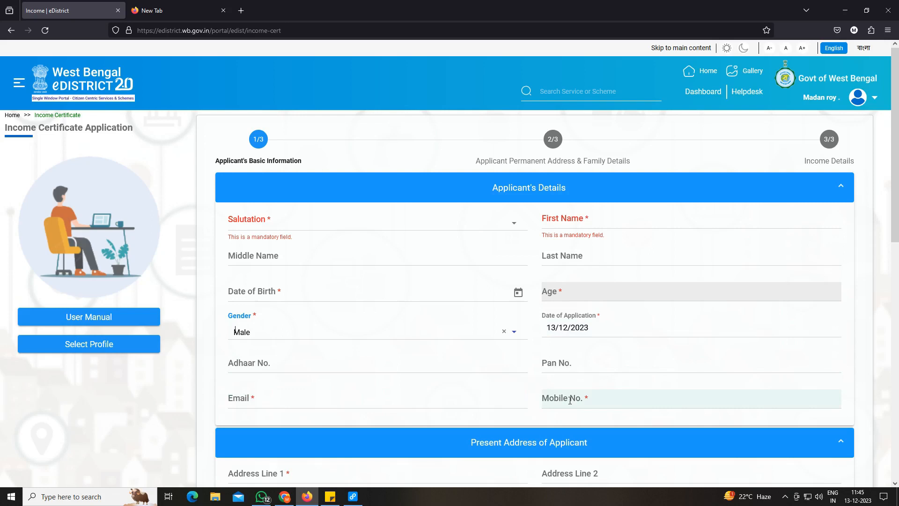
In the applicant's present address, enter the postal pin code and choose the matching district and sub division.
{"action": "scroll", "coordinate": [570, 400], "scroll_direction": "down", "scroll_amount": 8}
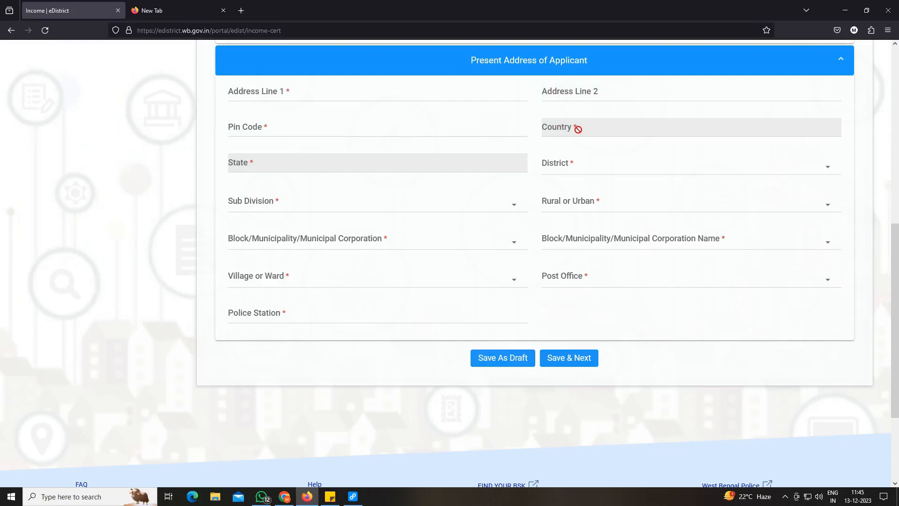
{"action": "left_click", "coordinate": [307, 132]}
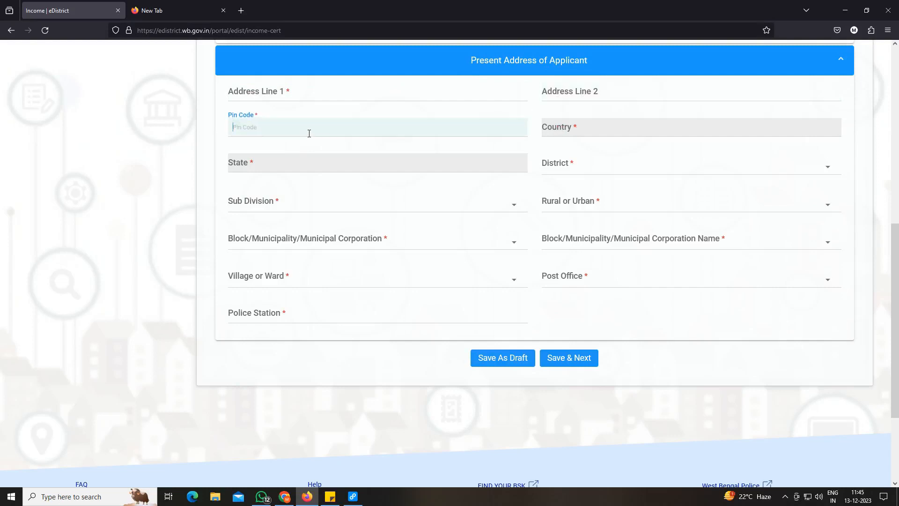
{"action": "type", "text": "733124"}
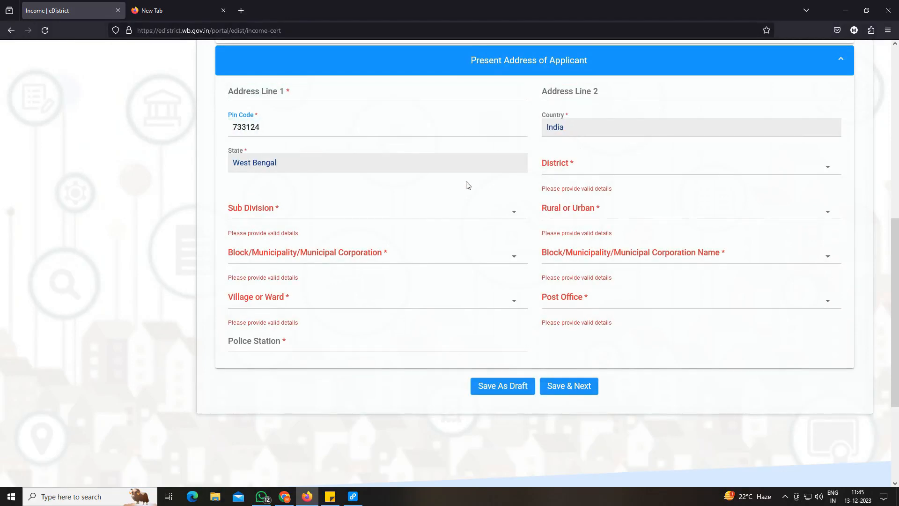
{"action": "left_click", "coordinate": [567, 167]}
{"action": "left_click", "coordinate": [569, 186]}
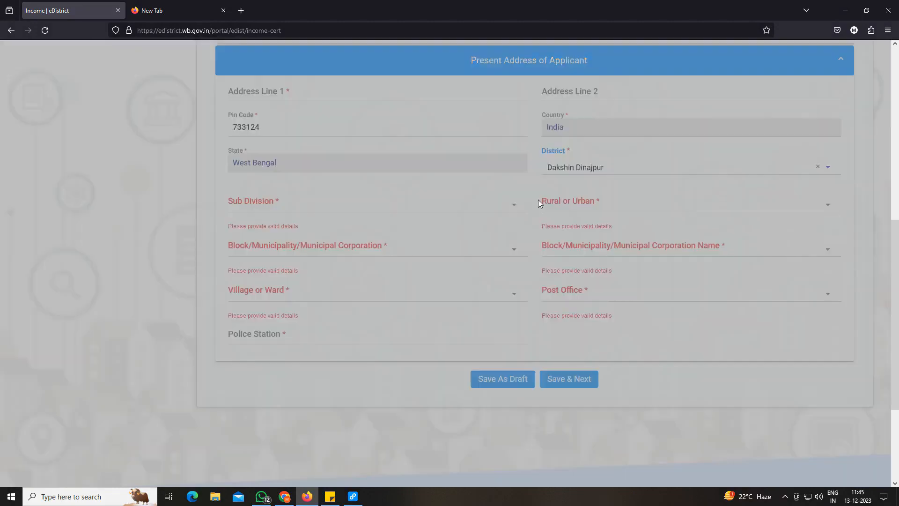
{"action": "left_click", "coordinate": [275, 207]}
{"action": "left_click", "coordinate": [279, 247]}
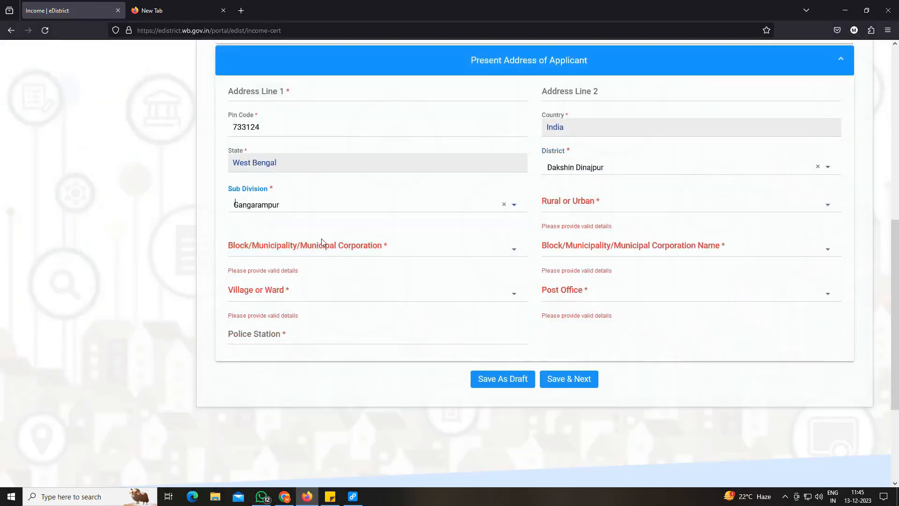
Classify the present address as Rural with local body type Block, and choose the applicant's block name.
{"action": "left_click", "coordinate": [585, 206]}
{"action": "left_click", "coordinate": [564, 231]}
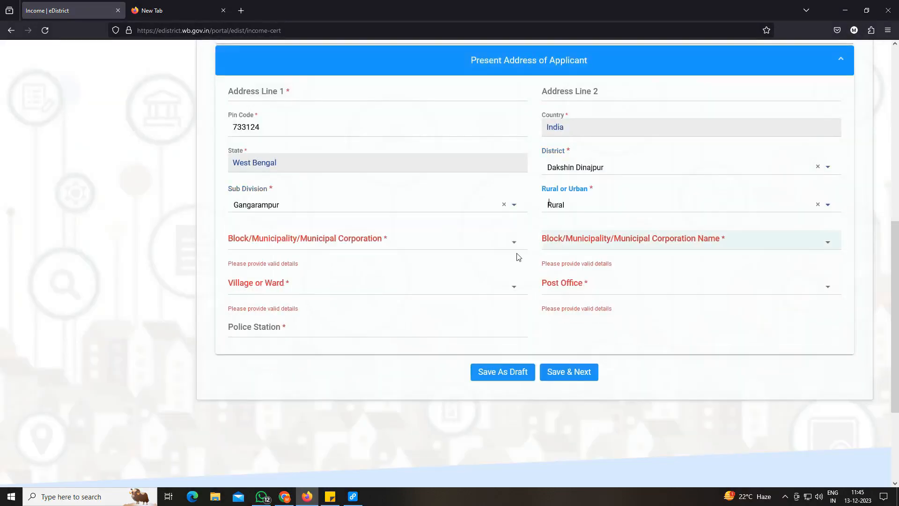
{"action": "left_click", "coordinate": [513, 242]}
{"action": "left_click", "coordinate": [591, 244]}
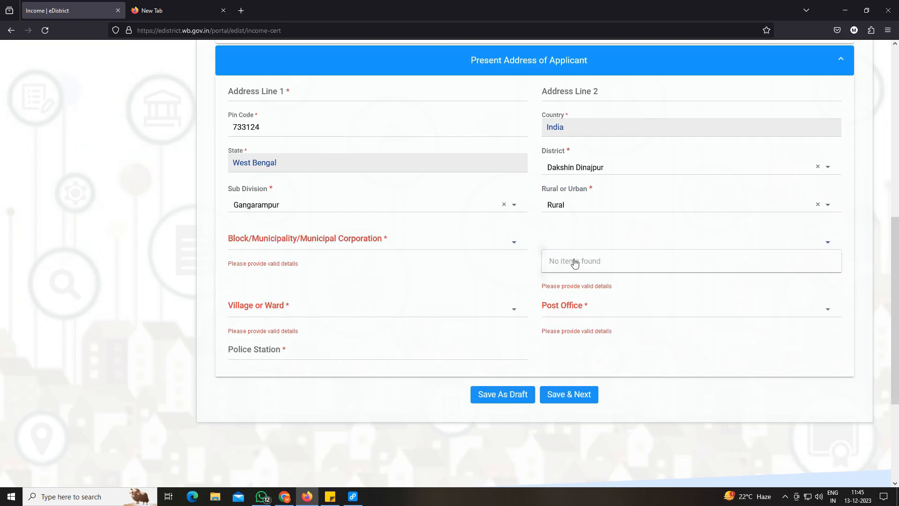
{"action": "left_click", "coordinate": [304, 243]}
{"action": "left_click", "coordinate": [304, 261]}
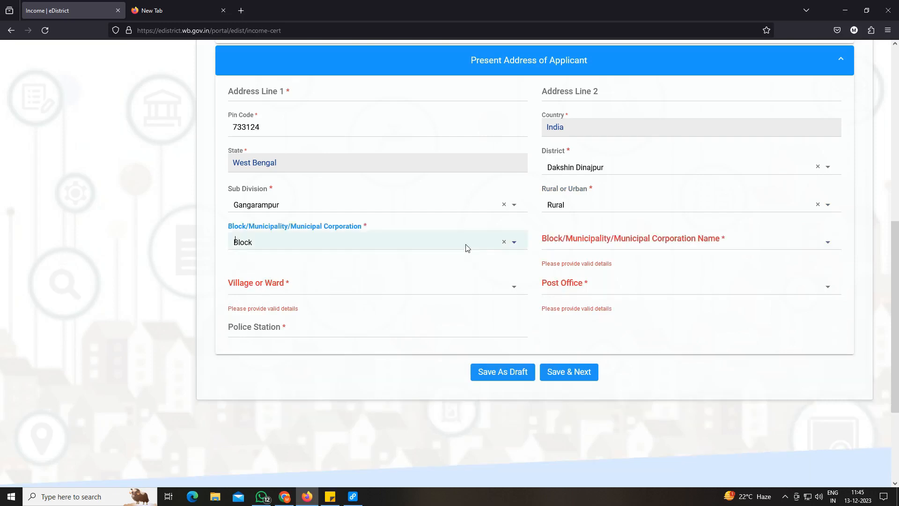
{"action": "left_click", "coordinate": [564, 242]}
{"action": "left_click", "coordinate": [566, 285]}
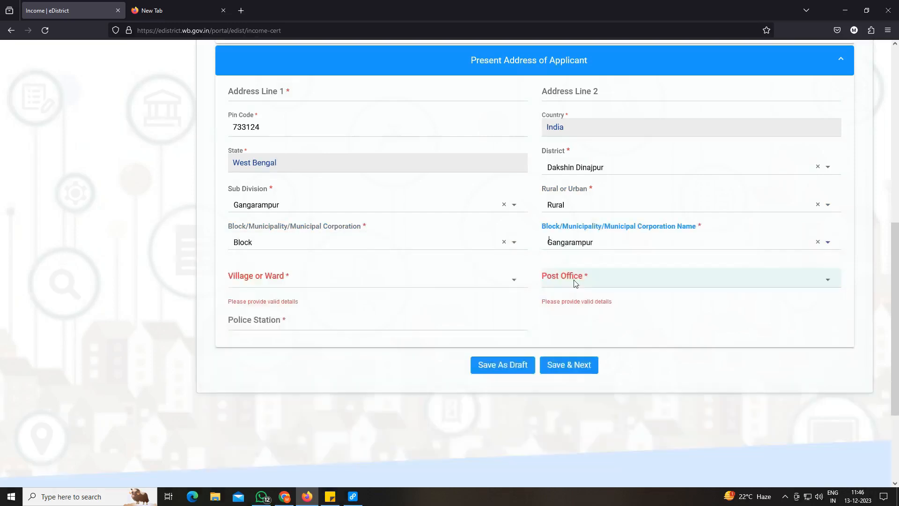
Complete the present address with the applicant's village, post office and police station.
{"action": "left_click", "coordinate": [263, 281]}
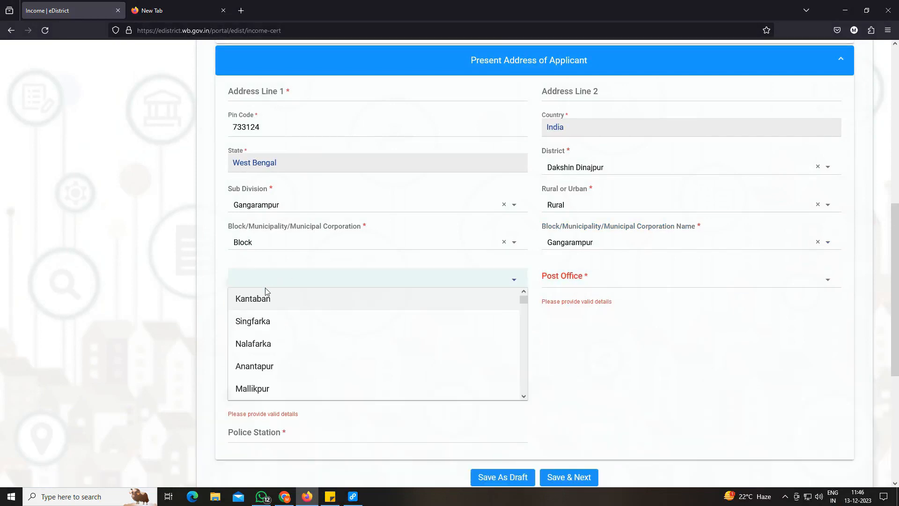
{"action": "left_click", "coordinate": [265, 320]}
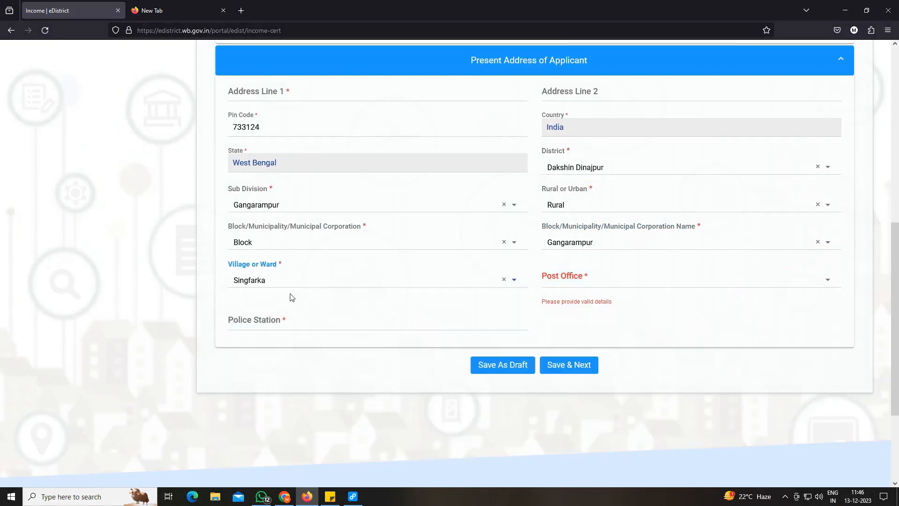
{"action": "left_click", "coordinate": [571, 283]}
{"action": "left_click", "coordinate": [572, 306]}
{"action": "left_click", "coordinate": [298, 317]}
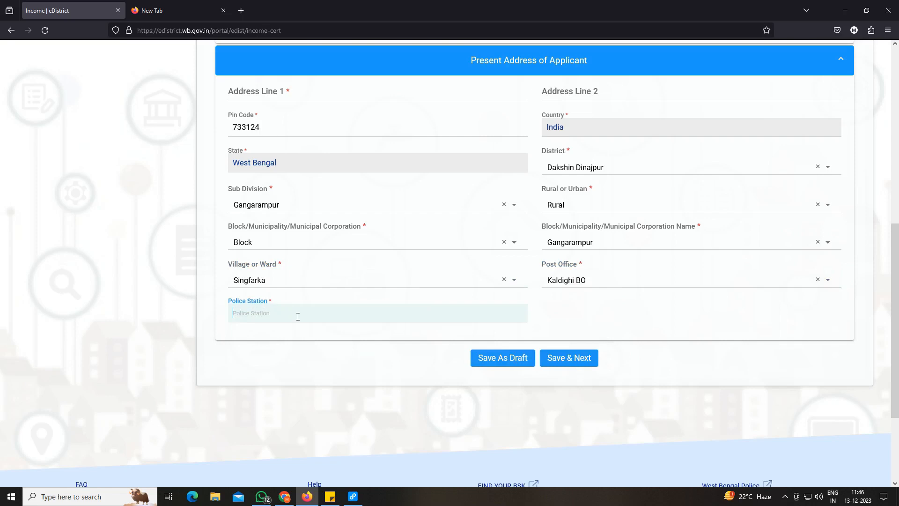
{"action": "type", "text": "G"}
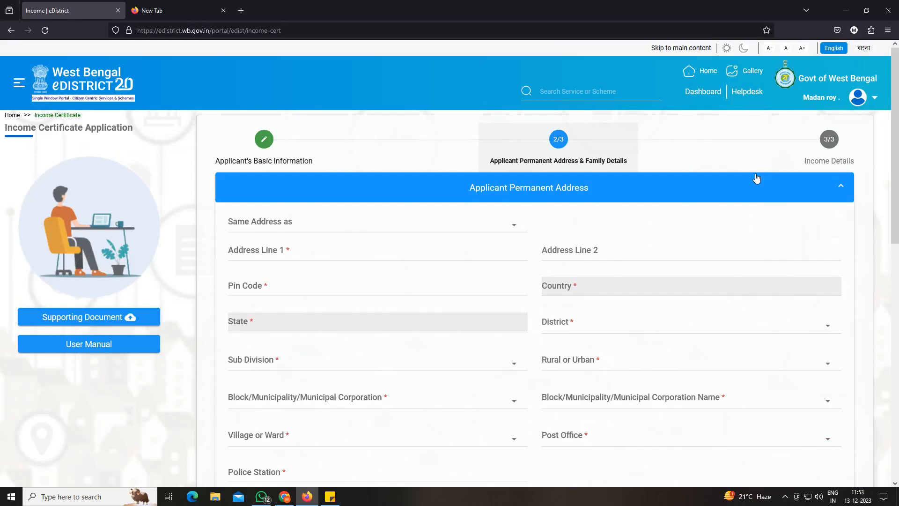
Set the applicant's permanent address to be the same as the Present Address.
{"action": "left_click", "coordinate": [295, 230]}
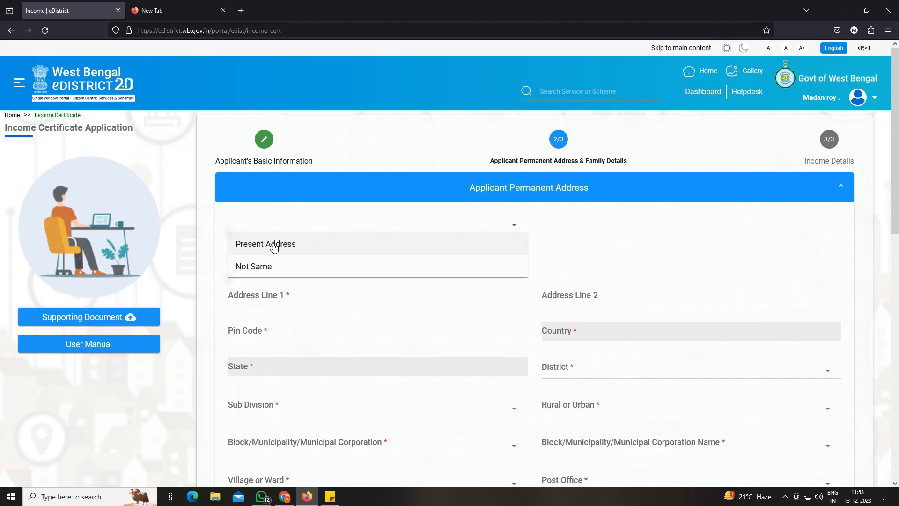
{"action": "left_click", "coordinate": [275, 246]}
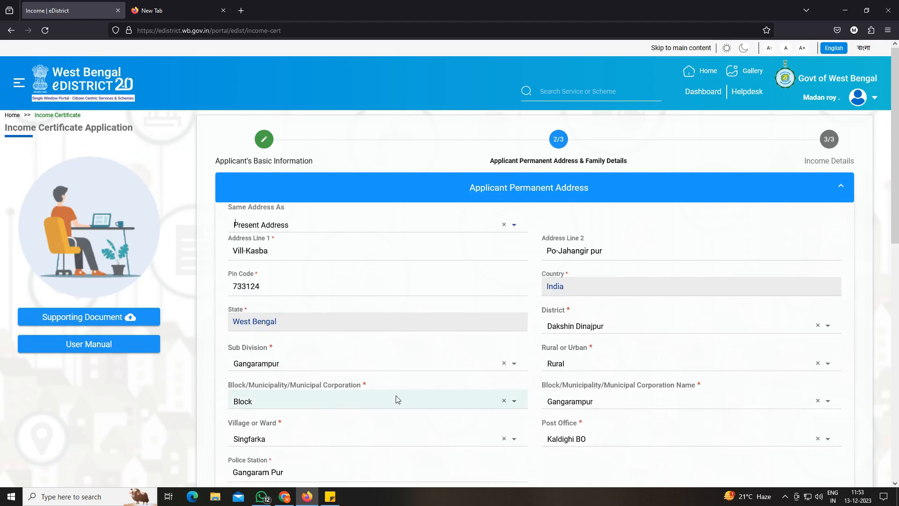
{"action": "scroll", "coordinate": [397, 399], "scroll_direction": "down", "scroll_amount": 9}
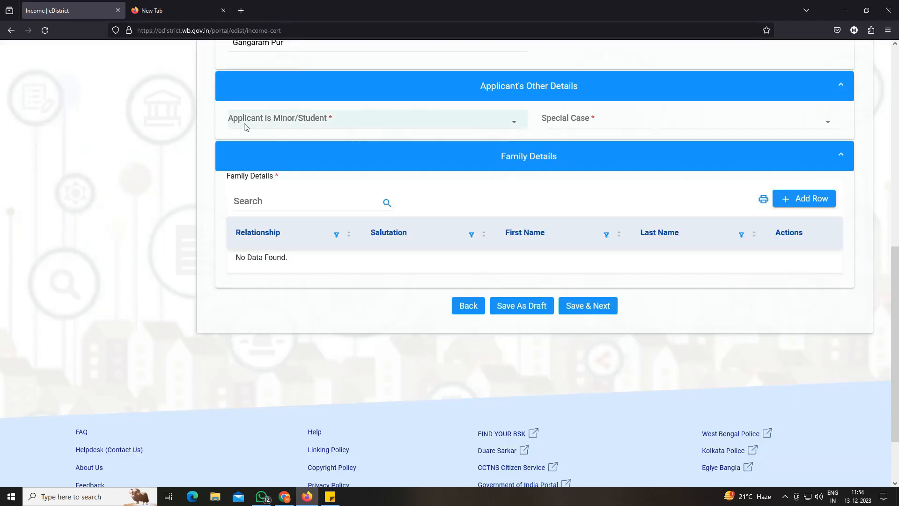
In the applicant's other details, set Minor/Student to NO and the special case to Un-married.
{"action": "left_click", "coordinate": [282, 122]}
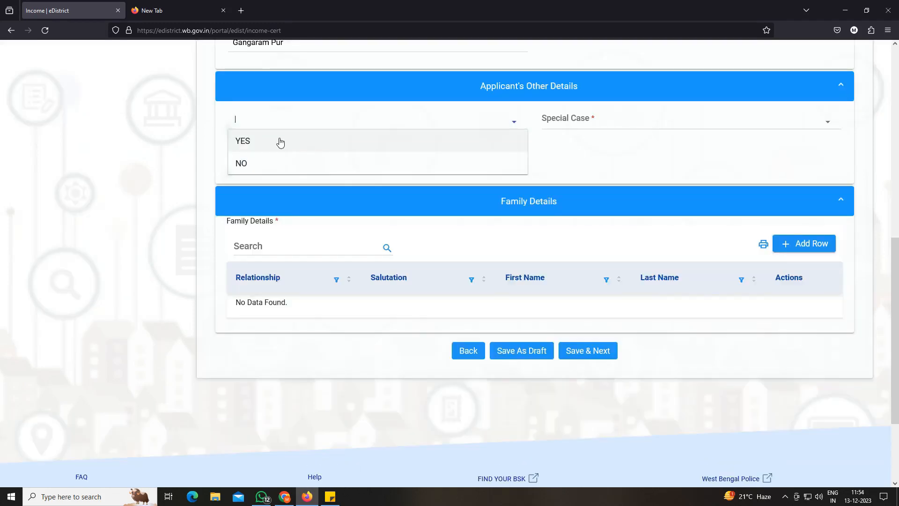
{"action": "left_click", "coordinate": [243, 165]}
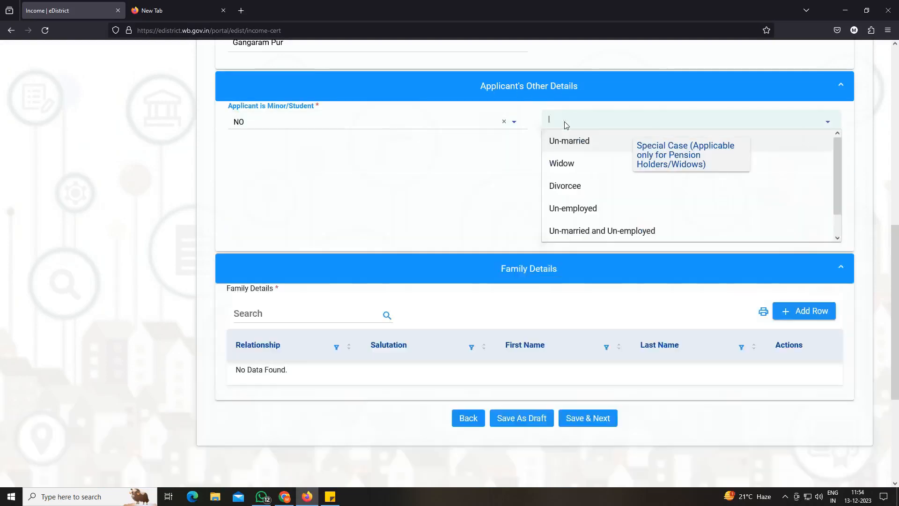
{"action": "left_click", "coordinate": [562, 124]}
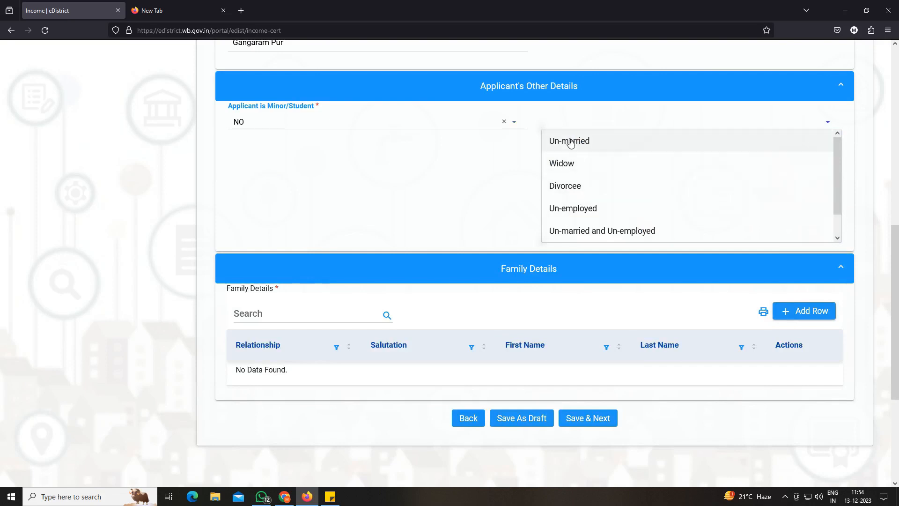
{"action": "left_click", "coordinate": [571, 141]}
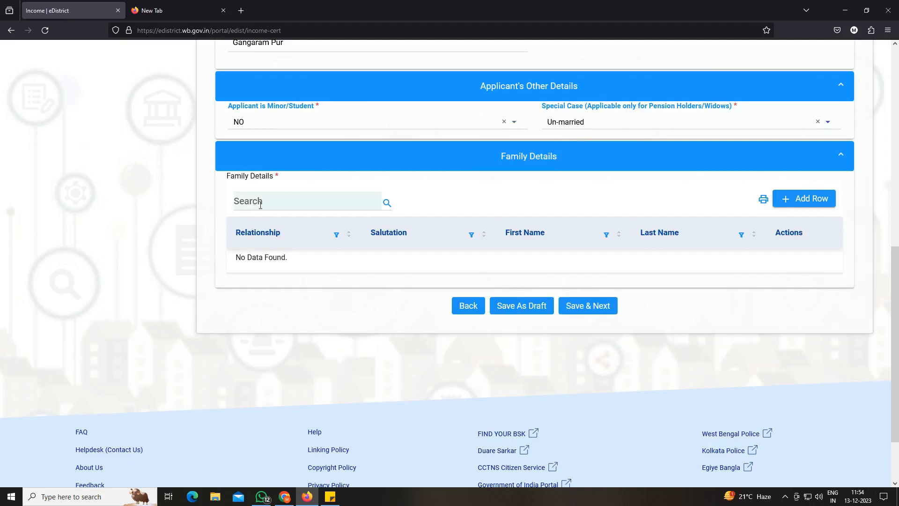
Add the applicant's father to the family details with salutation Mr. and his name, and save the address and family section.
{"action": "left_click", "coordinate": [787, 200]}
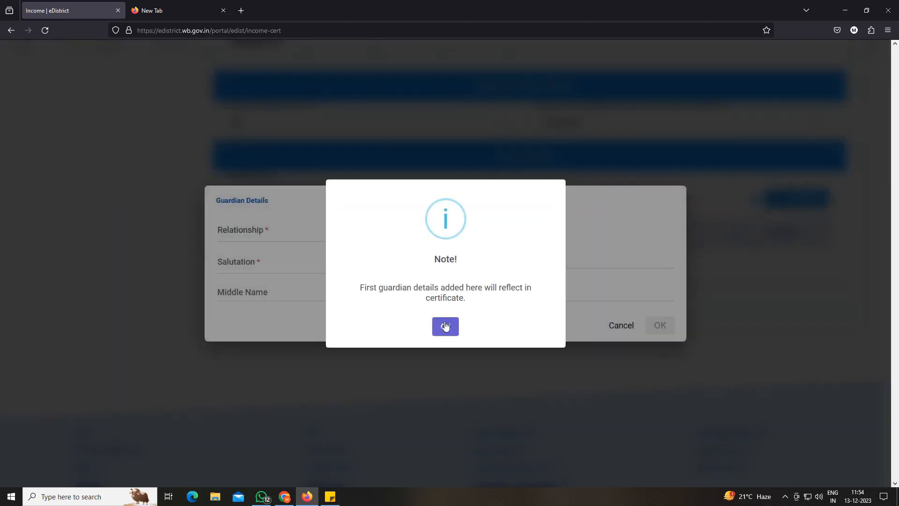
{"action": "left_click", "coordinate": [445, 325]}
{"action": "left_click", "coordinate": [250, 235]}
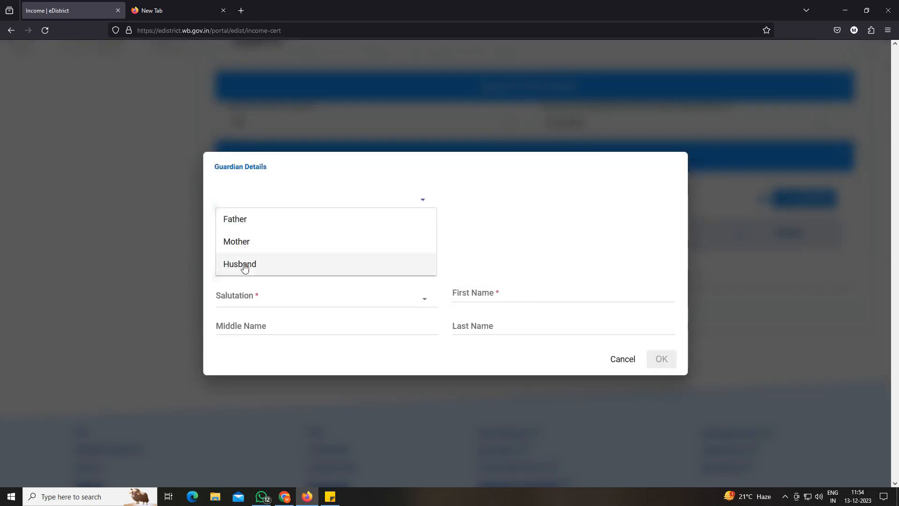
{"action": "left_click", "coordinate": [253, 224]}
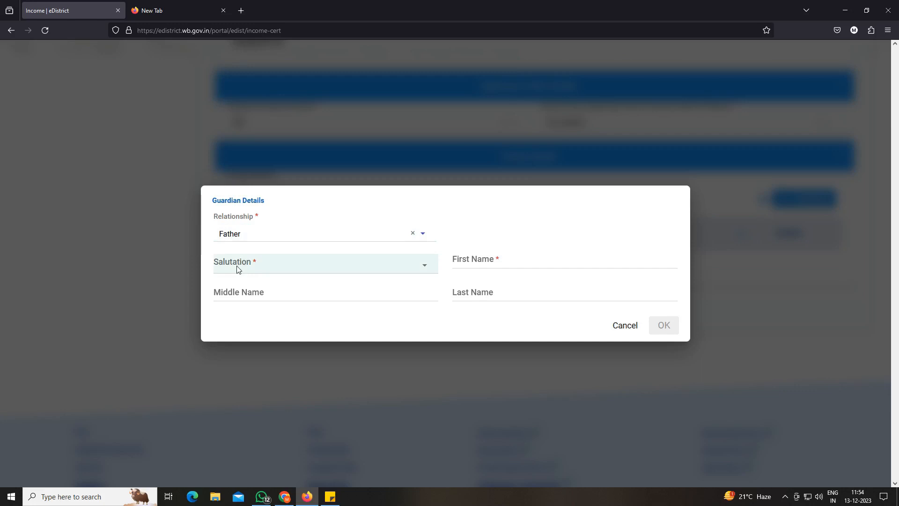
{"action": "left_click", "coordinate": [237, 269]}
{"action": "left_click", "coordinate": [236, 234]}
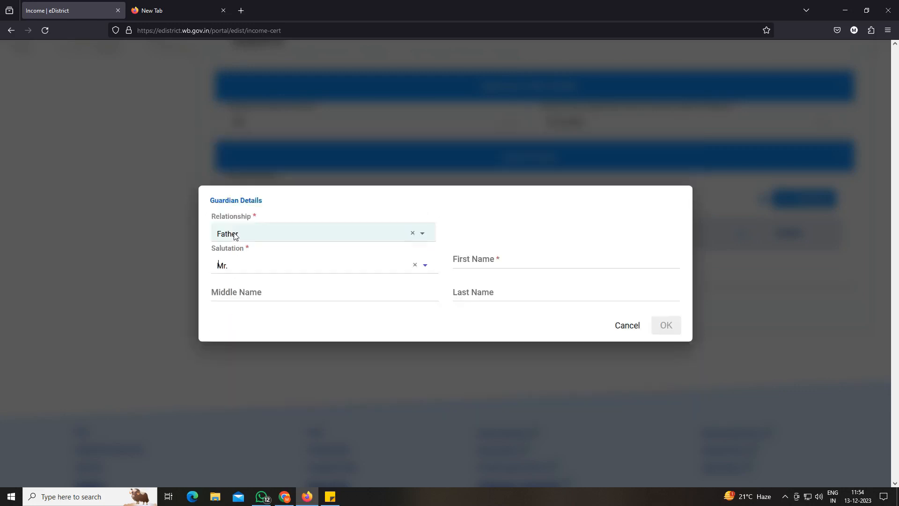
{"action": "left_click", "coordinate": [496, 259]}
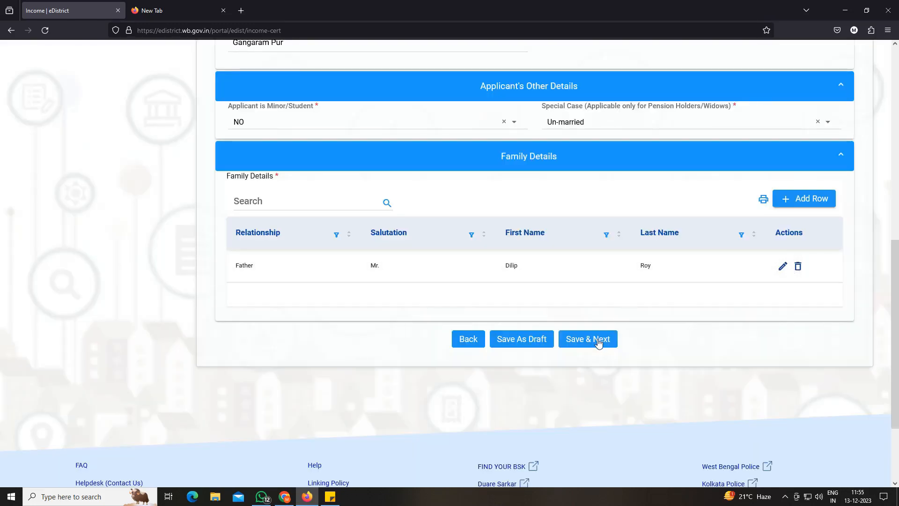
{"action": "left_click", "coordinate": [598, 344]}
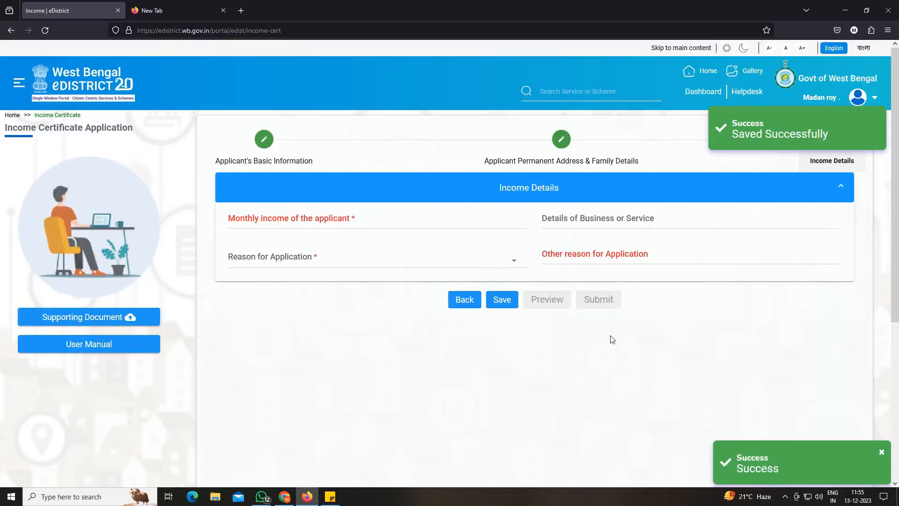
Enter 6000 as the applicant's monthly income and NA for the details of business or service.
{"action": "left_click", "coordinate": [282, 222]}
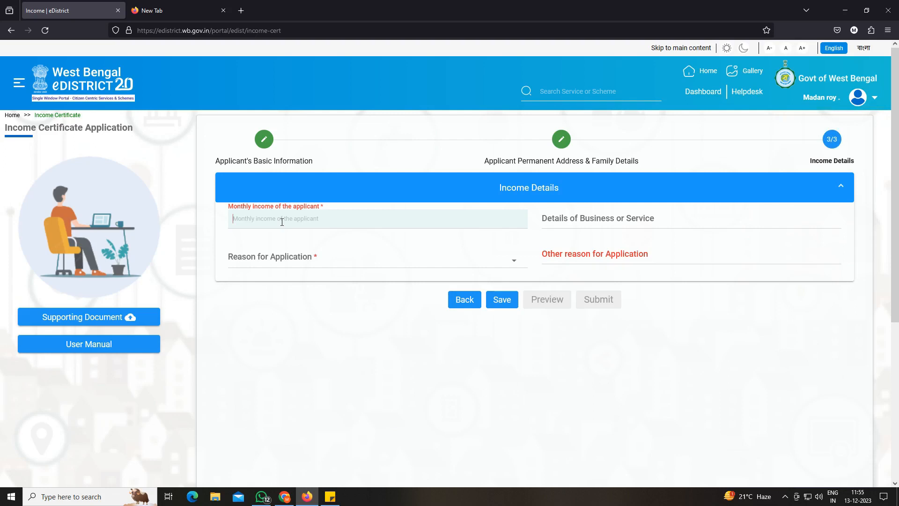
{"action": "type", "text": "6000"}
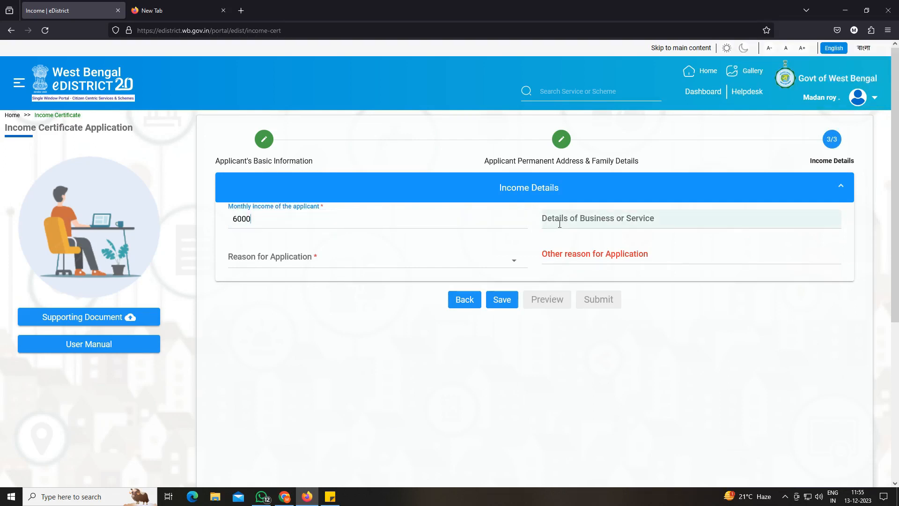
{"action": "left_click", "coordinate": [617, 223]}
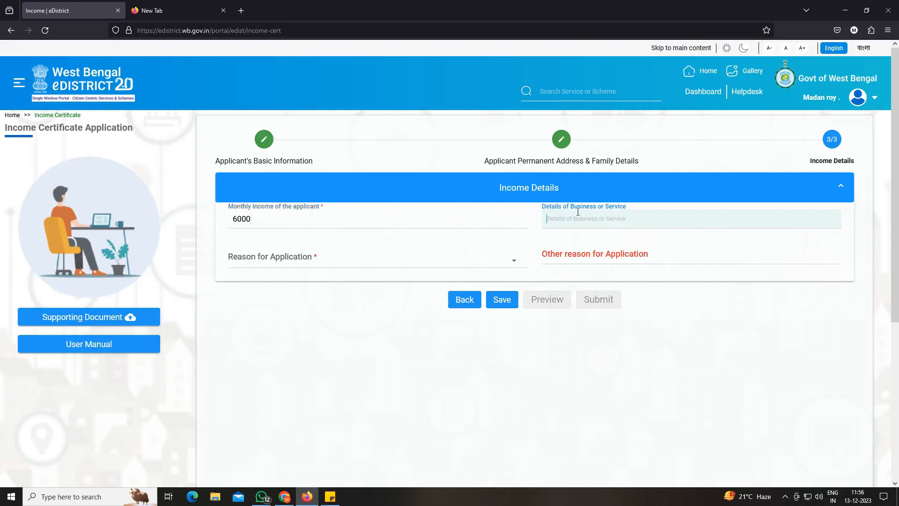
{"action": "type", "text": "NA"}
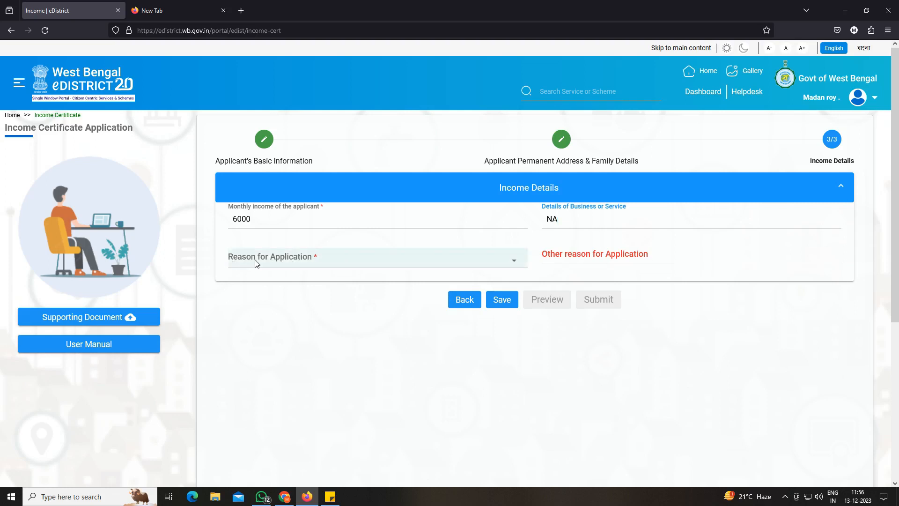
Set the reason for application to Other with Schoolship as the other reason, and save the income details.
{"action": "left_click", "coordinate": [276, 262]}
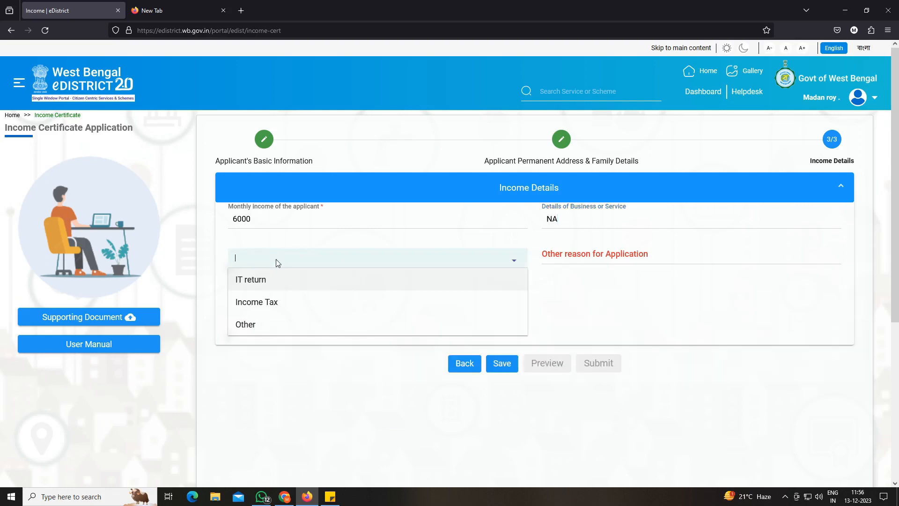
{"action": "left_click", "coordinate": [242, 326]}
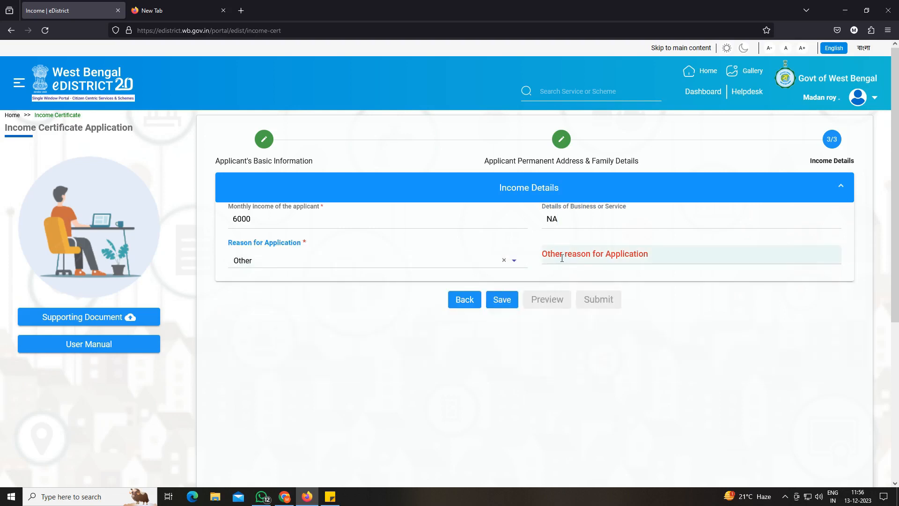
{"action": "left_click", "coordinate": [605, 259]}
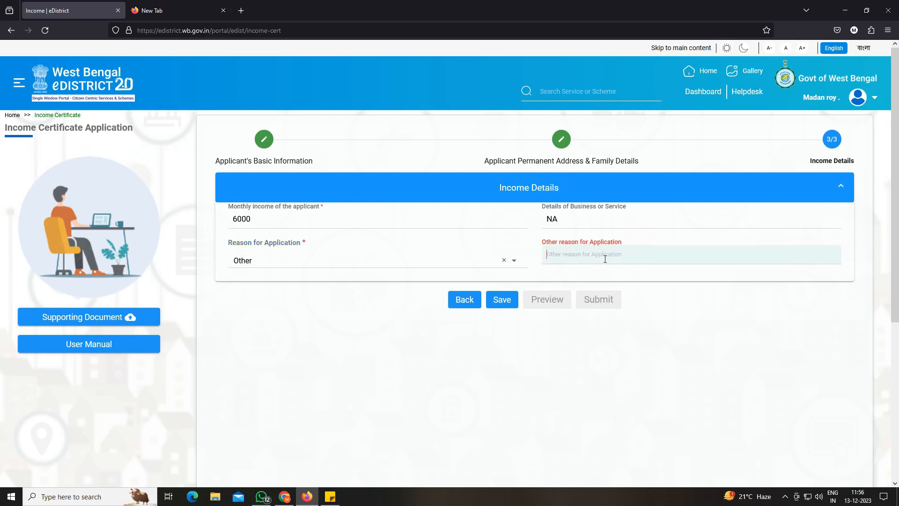
{"action": "type", "text": "SCH"}
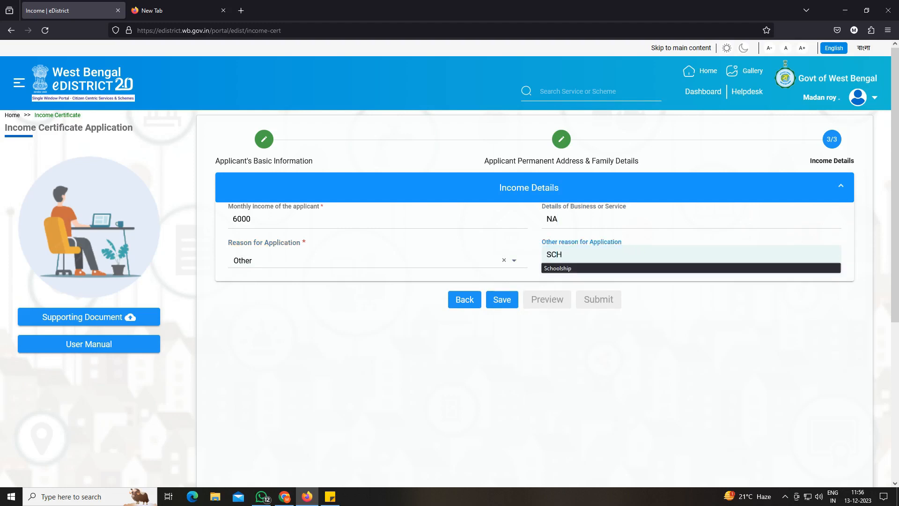
{"action": "type", "text": "OO"}
{"action": "left_click", "coordinate": [619, 270]}
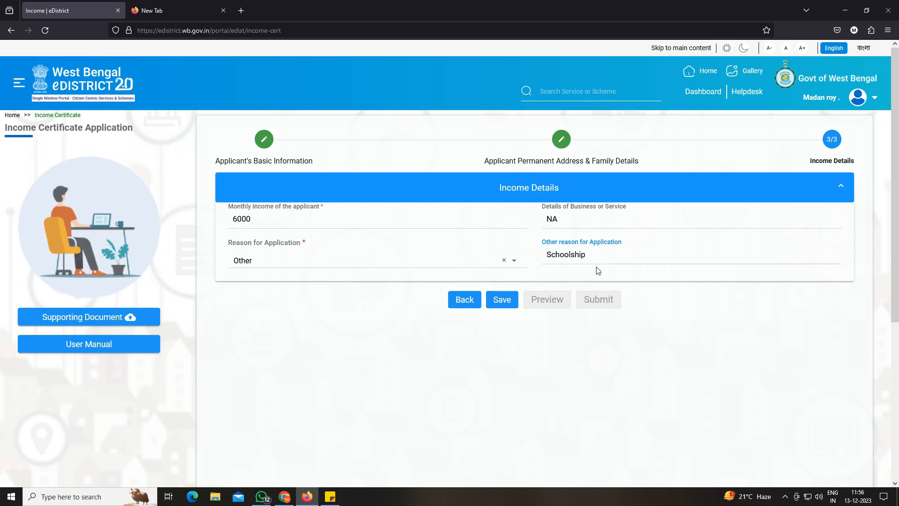
{"action": "left_click", "coordinate": [499, 306]}
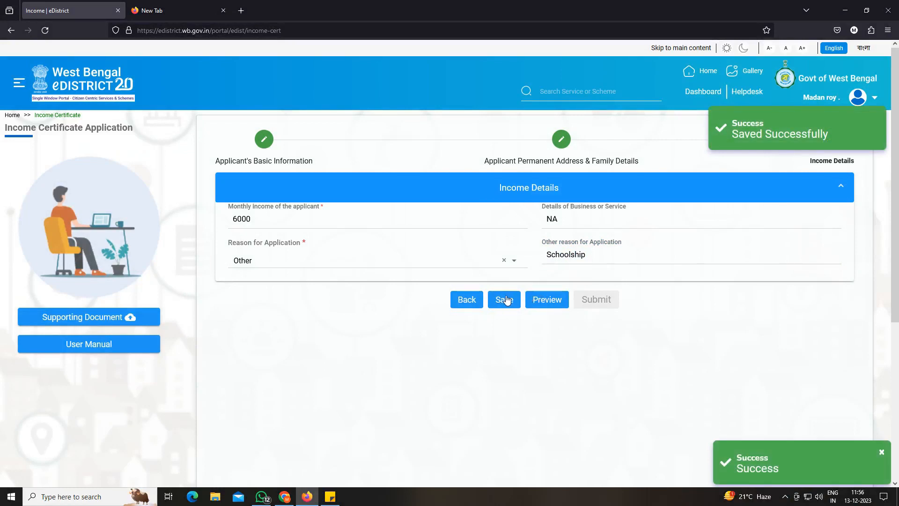
Open the supporting documents and choose Aadhar Card as the Residential Proof.
{"action": "left_click", "coordinate": [91, 317]}
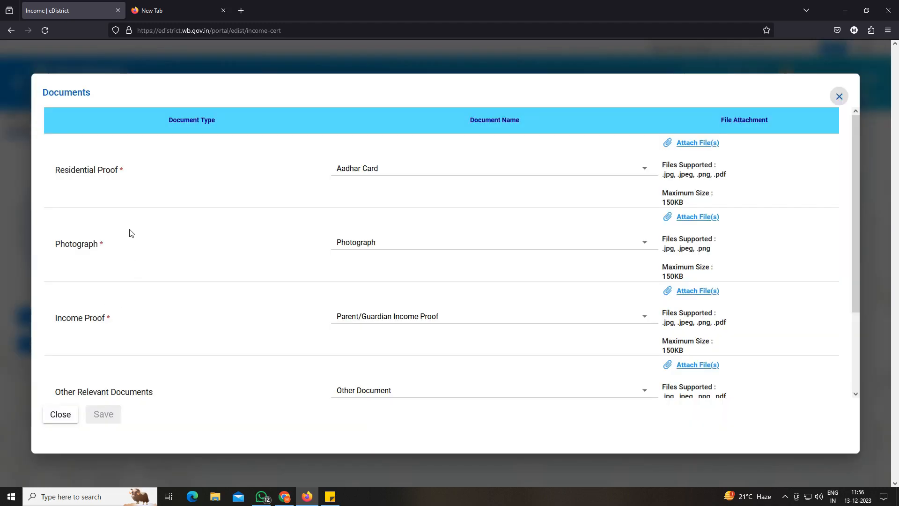
{"action": "left_click_drag", "start_coordinate": [64, 174], "coordinate": [120, 172]}
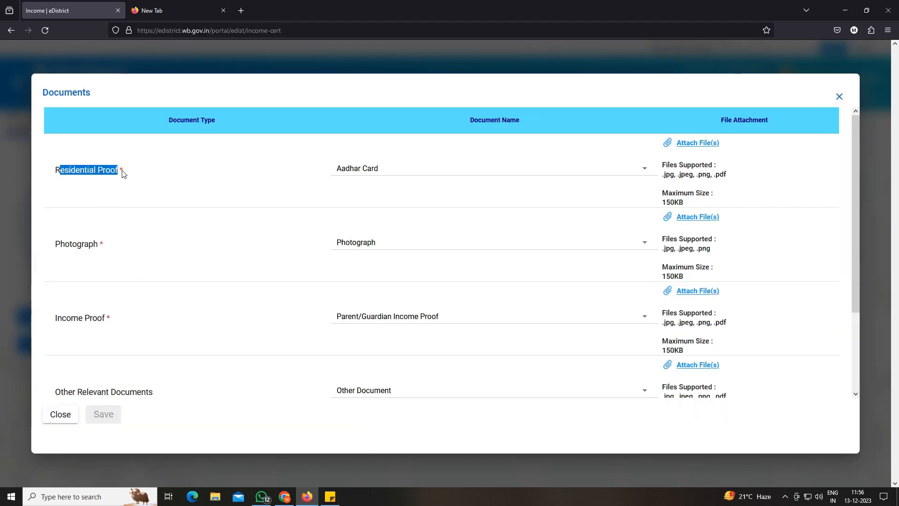
{"action": "left_click", "coordinate": [357, 172]}
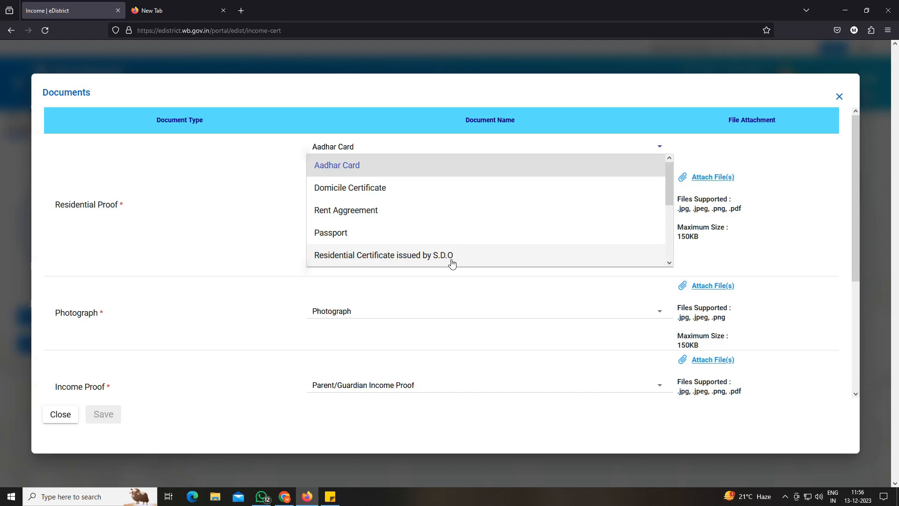
{"action": "left_click", "coordinate": [592, 279]}
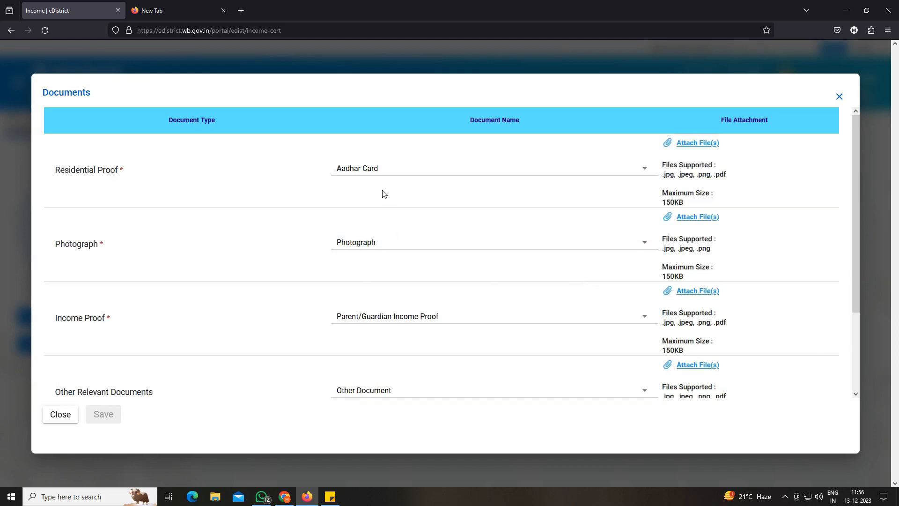
{"action": "left_click", "coordinate": [372, 173]}
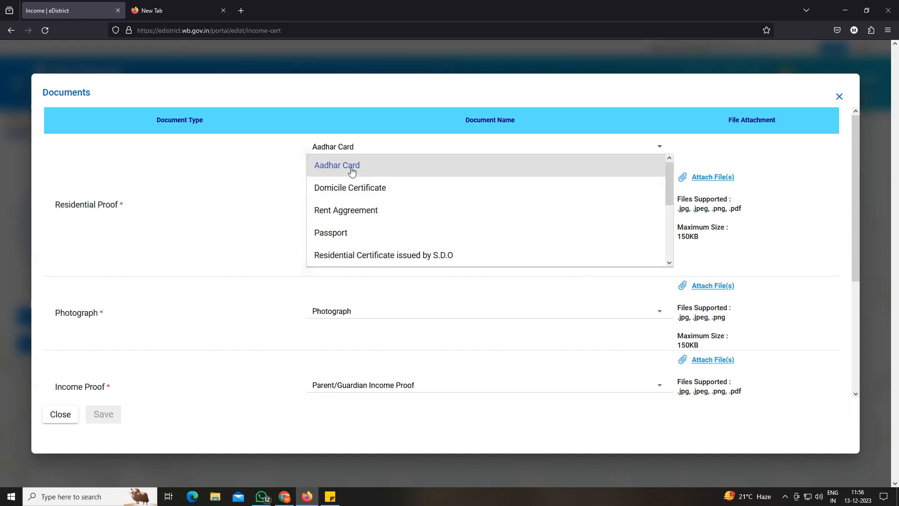
{"action": "left_click", "coordinate": [350, 166]}
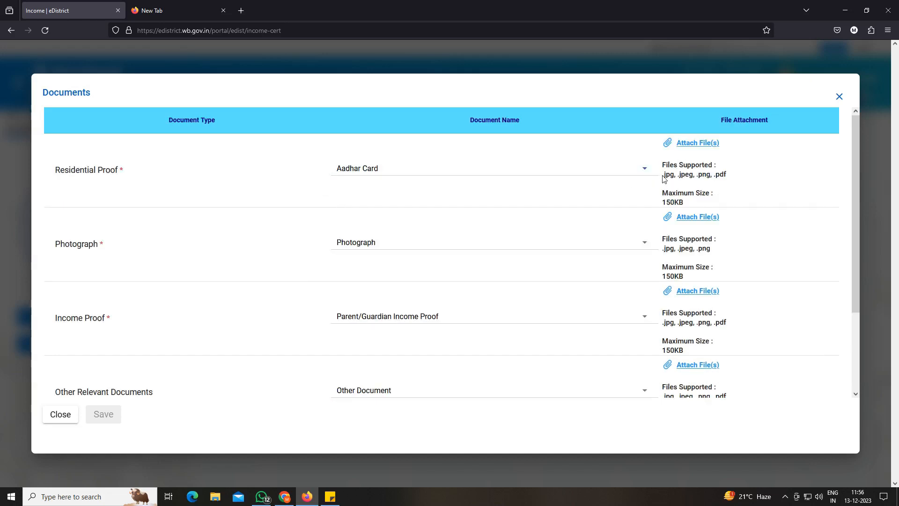
{"action": "left_click_drag", "start_coordinate": [665, 176], "coordinate": [664, 202]}
{"action": "left_click", "coordinate": [682, 143]}
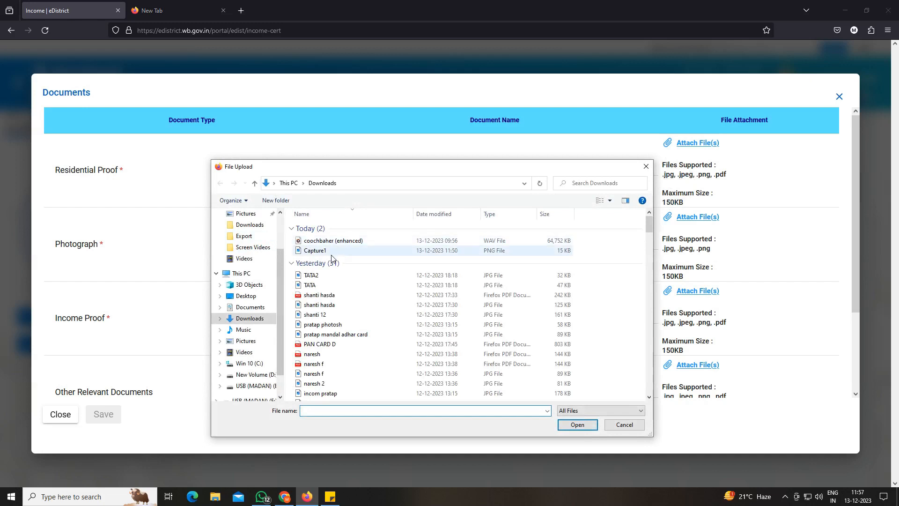
{"action": "left_click", "coordinate": [623, 427]}
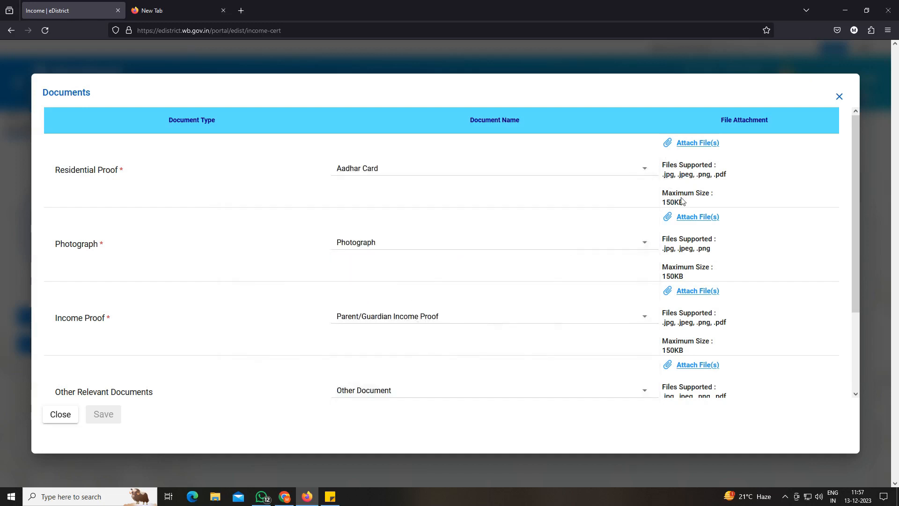
Choose Photograph as the document for the Photograph entry and check its supported file formats and maximum size.
{"action": "left_click_drag", "start_coordinate": [58, 242], "coordinate": [104, 244]}
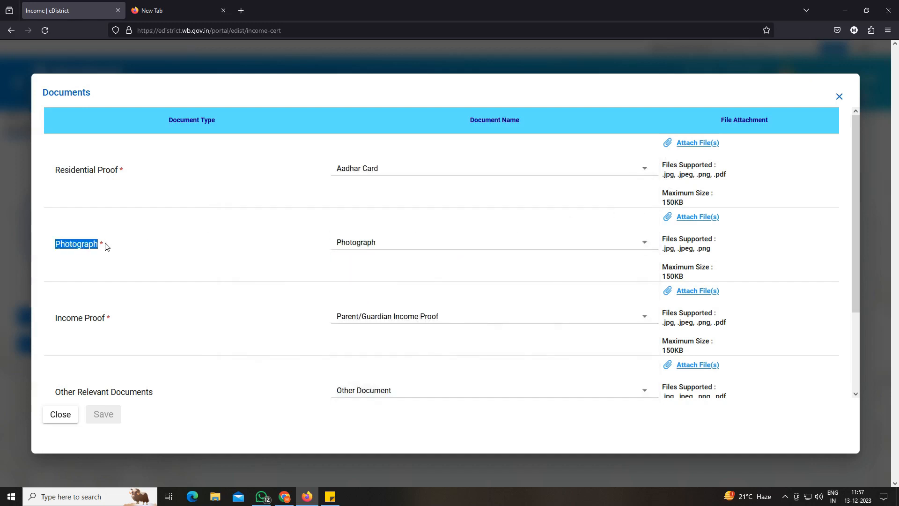
{"action": "left_click", "coordinate": [366, 242]}
{"action": "left_click", "coordinate": [362, 253]}
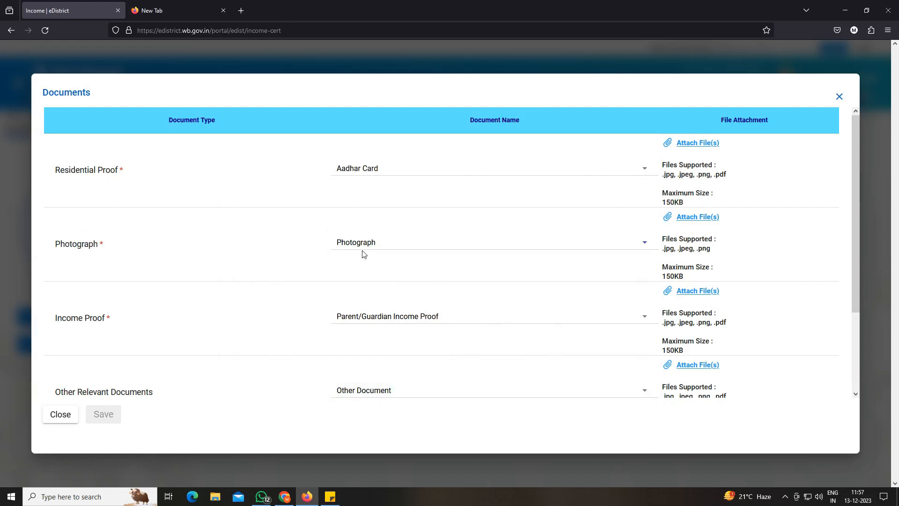
{"action": "left_click_drag", "start_coordinate": [665, 239], "coordinate": [668, 273]}
{"action": "left_click", "coordinate": [637, 279]}
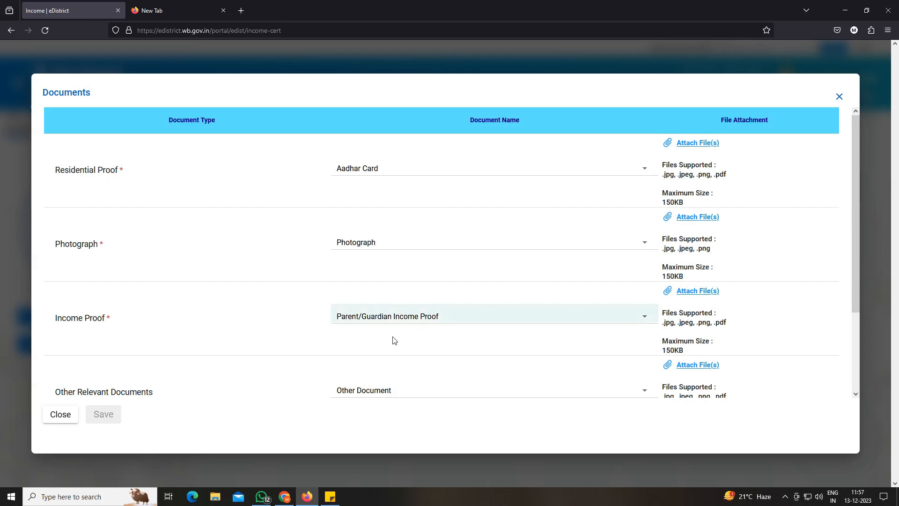
Set the Income Proof document to Income proof from Gram Pradhan/Municipality Councilor and check its supported file formats.
{"action": "left_click_drag", "start_coordinate": [55, 322], "coordinate": [111, 323]}
{"action": "left_click", "coordinate": [384, 323]}
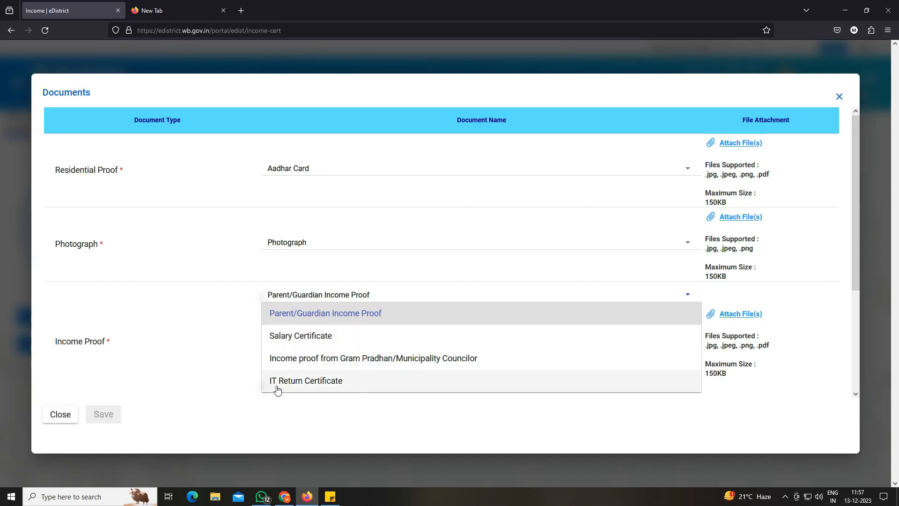
{"action": "left_click", "coordinate": [359, 359]}
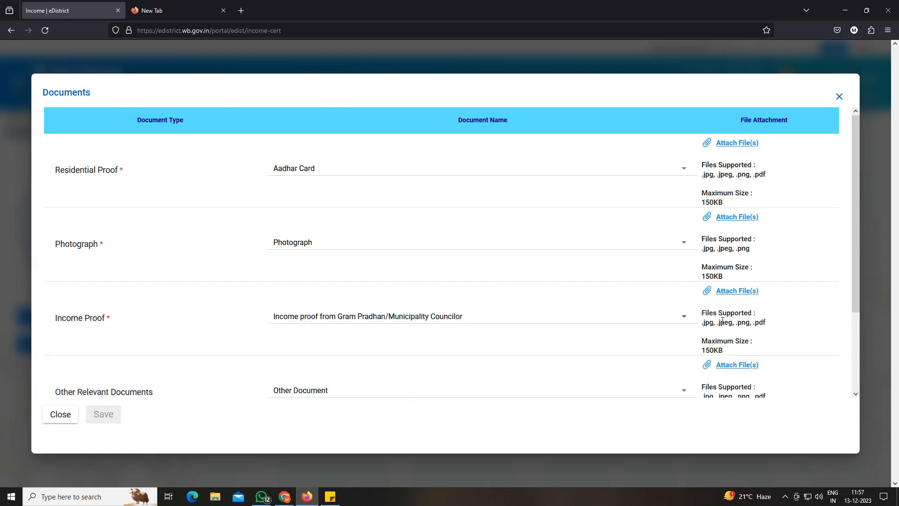
{"action": "left_click_drag", "start_coordinate": [705, 323], "coordinate": [732, 323]}
Choose Other Document as the document for the Other Relevant Documents entry.
{"action": "scroll", "coordinate": [715, 346], "scroll_direction": "down", "scroll_amount": 1}
{"action": "scroll", "coordinate": [632, 333], "scroll_direction": "down", "scroll_amount": 2}
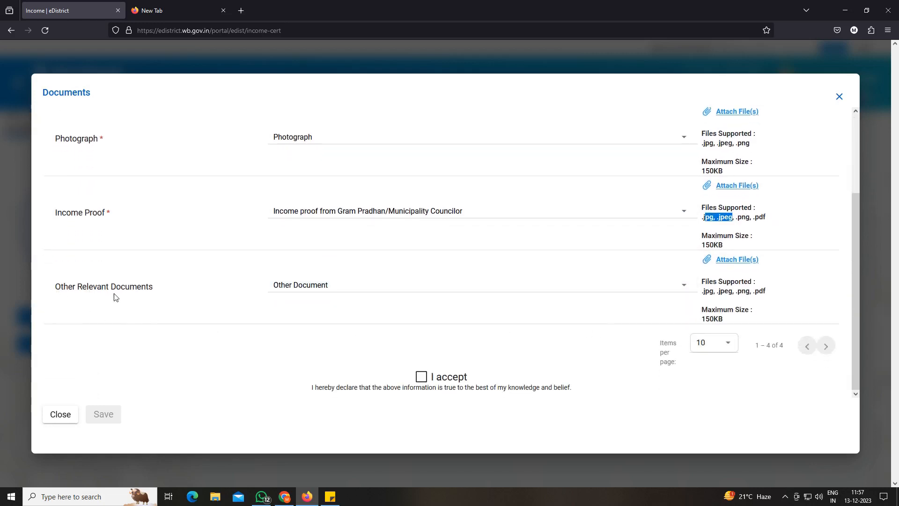
{"action": "left_click", "coordinate": [314, 290]}
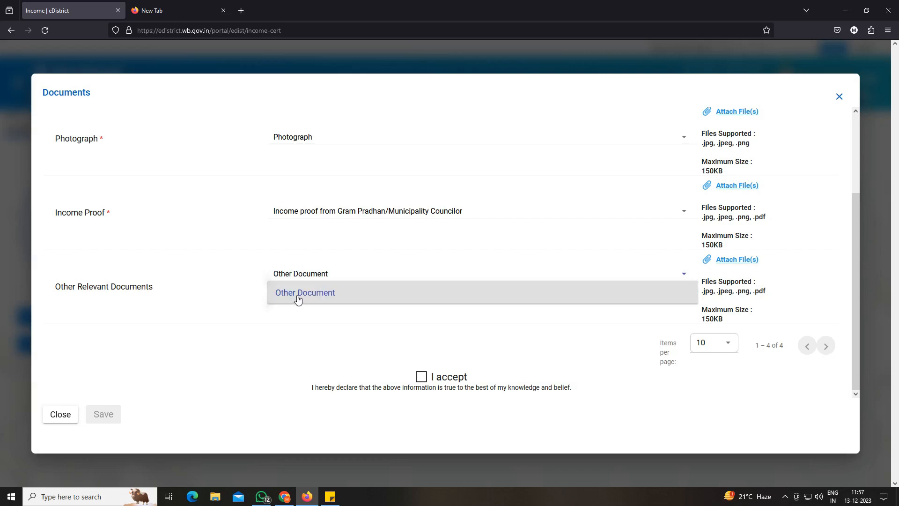
{"action": "left_click", "coordinate": [297, 297]}
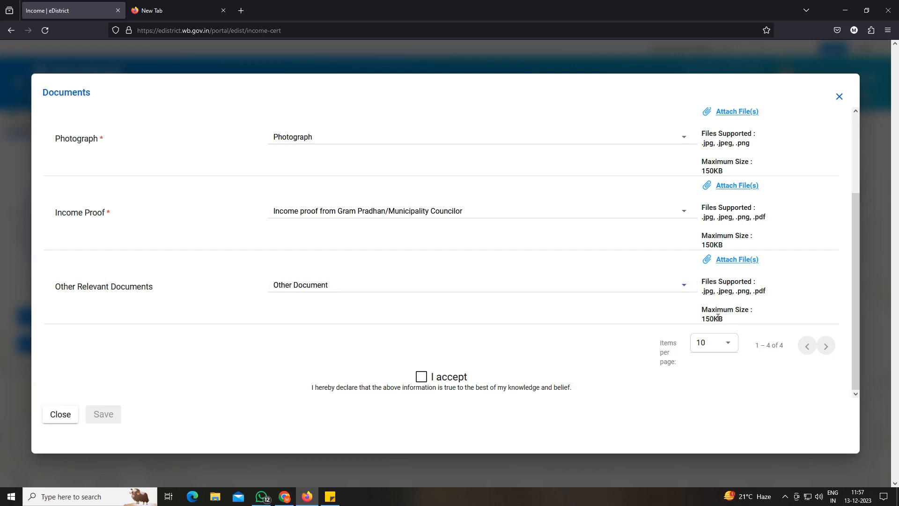
Accept the declaration that the information is true and save the attached supporting documents.
{"action": "left_click", "coordinate": [422, 377]}
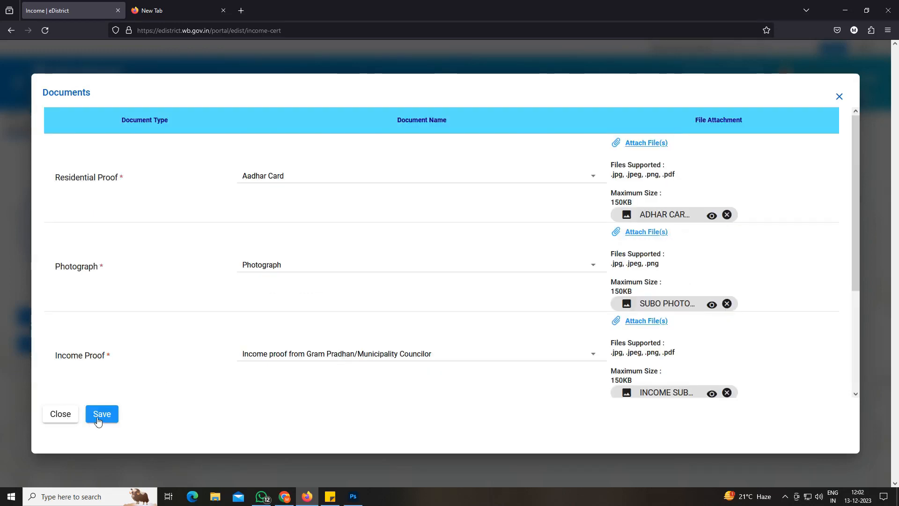
{"action": "left_click", "coordinate": [101, 417]}
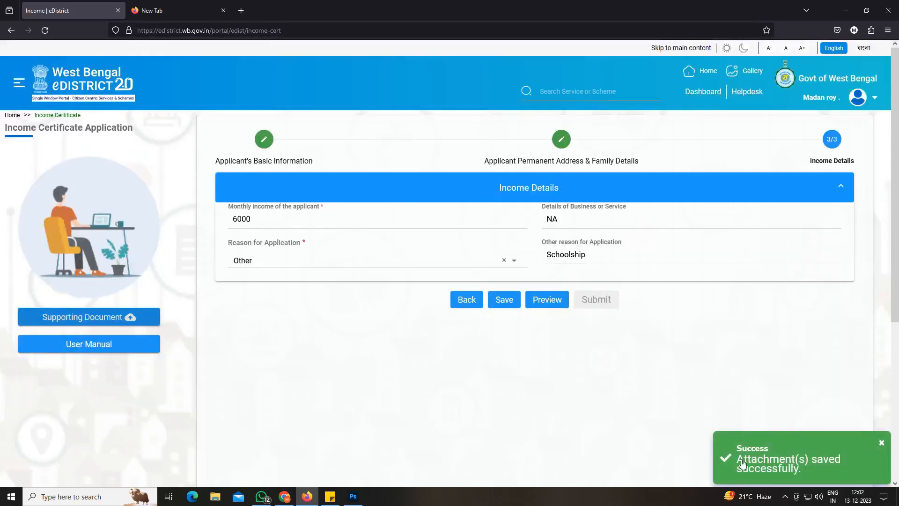
Preview the completed Income Certificate application, close the preview and submit the application.
{"action": "left_click", "coordinate": [546, 299]}
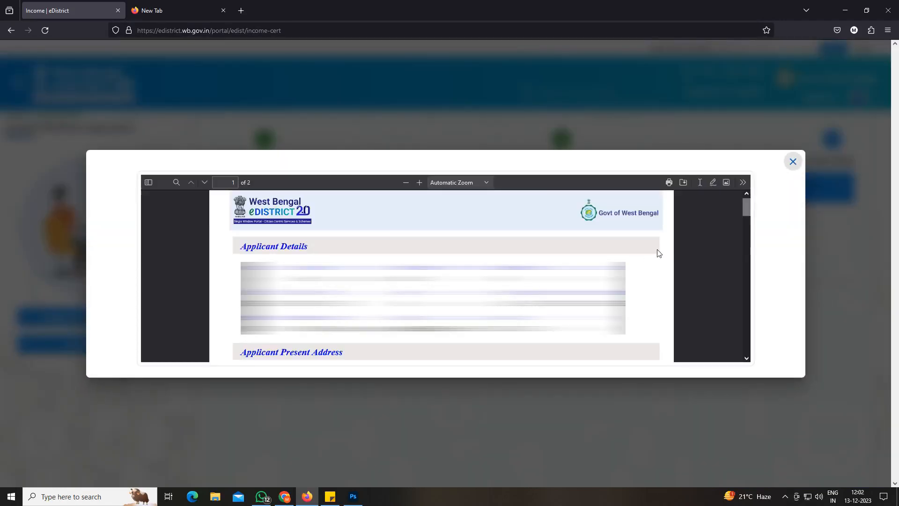
{"action": "left_click", "coordinate": [793, 161]}
{"action": "left_click", "coordinate": [603, 302]}
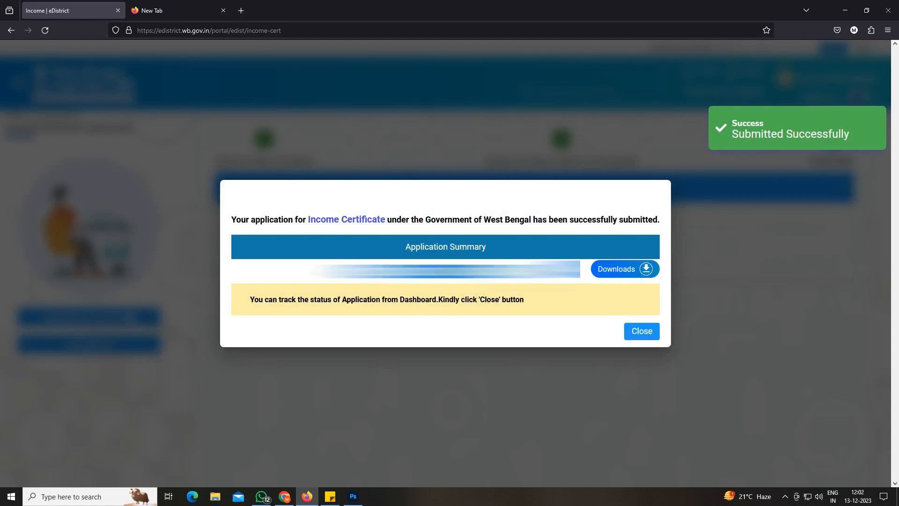
{"action": "mouse_move", "coordinate": [617, 274]}
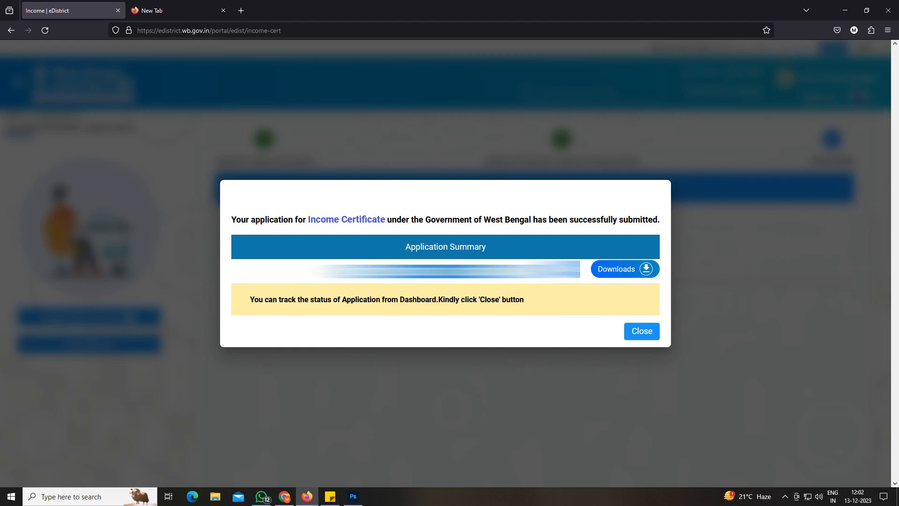
{"action": "left_click", "coordinate": [516, 272]}
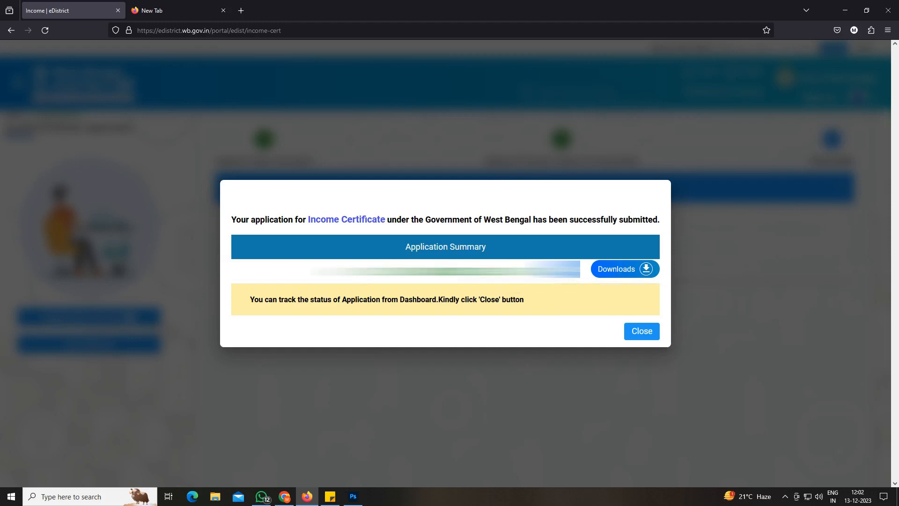